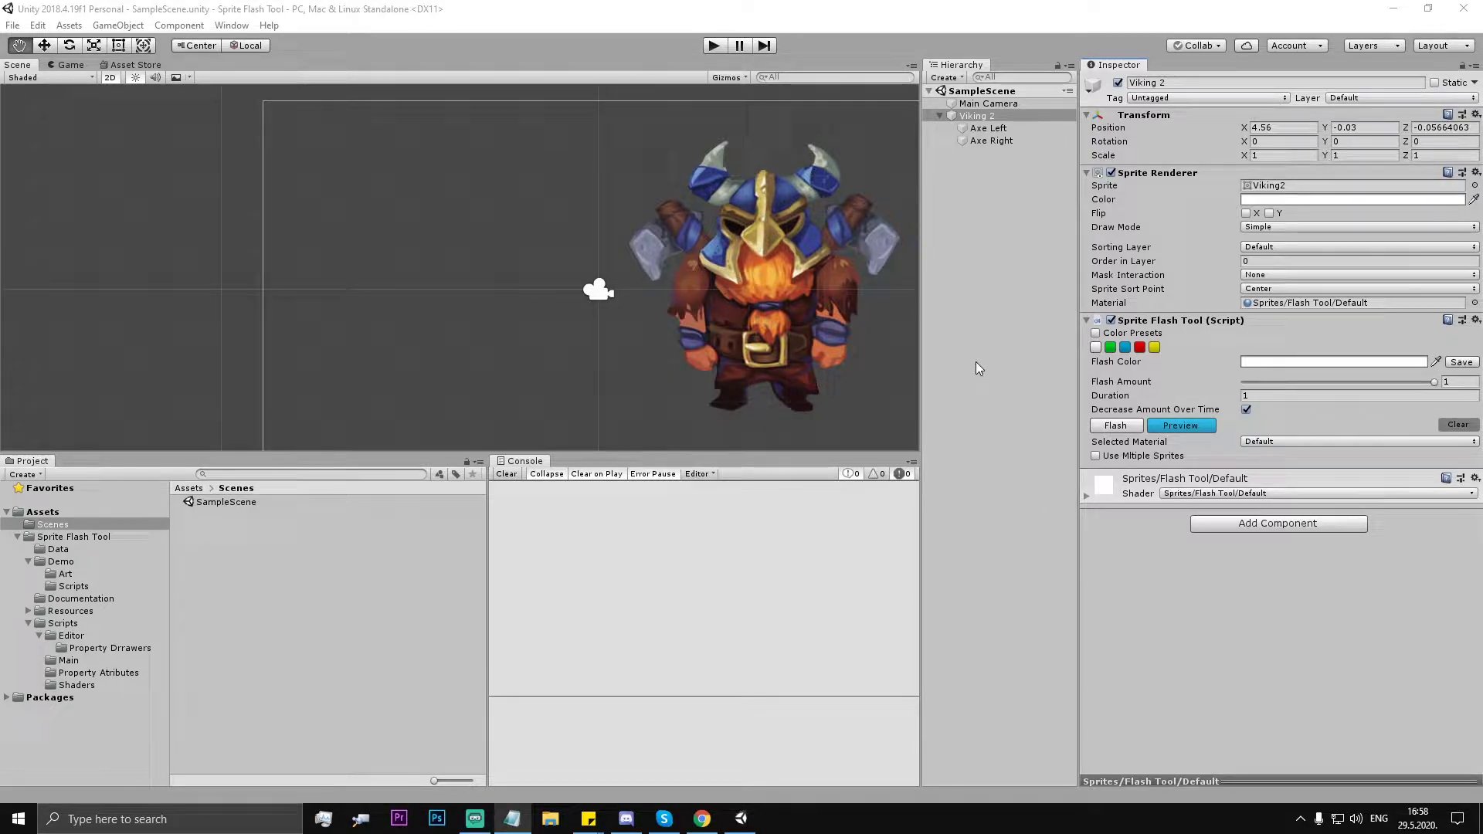
# - Test the flash effect on the Viking 2 sprite several times and turn its preview mode on and off
pyautogui.click(1004, 185)
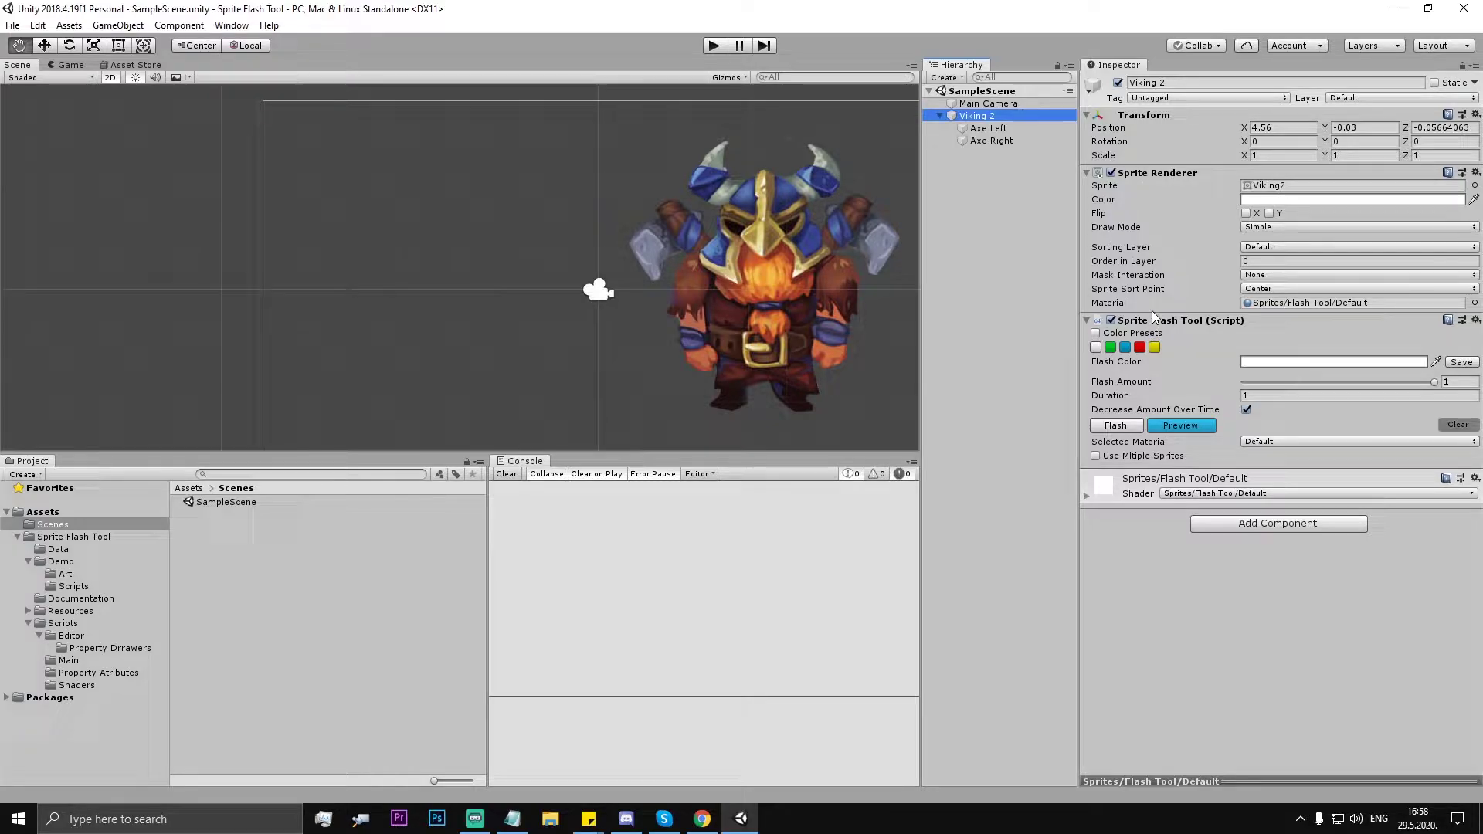
pyautogui.click(1124, 426)
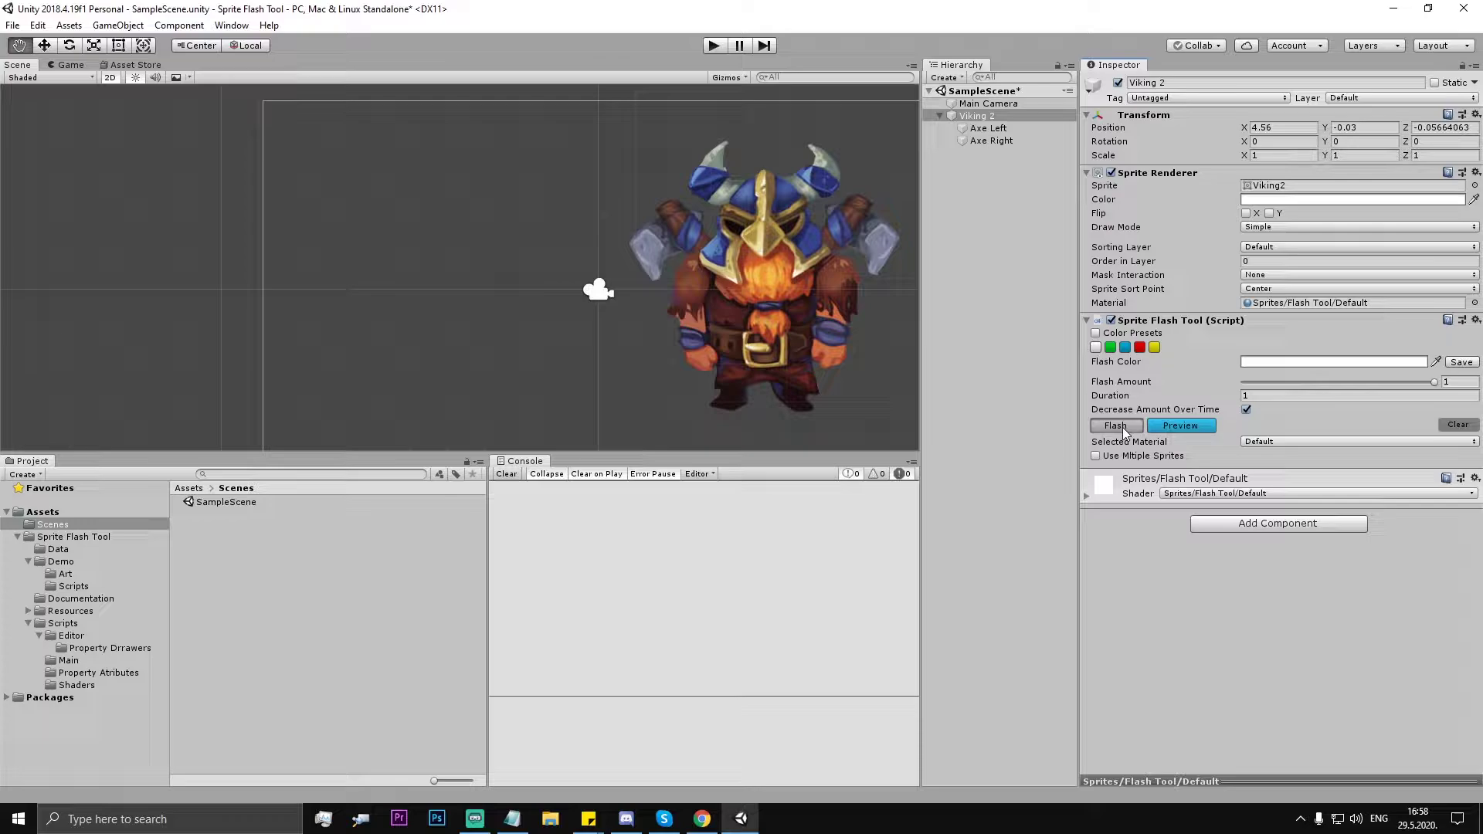
pyautogui.click(1123, 426)
pyautogui.click(1189, 425)
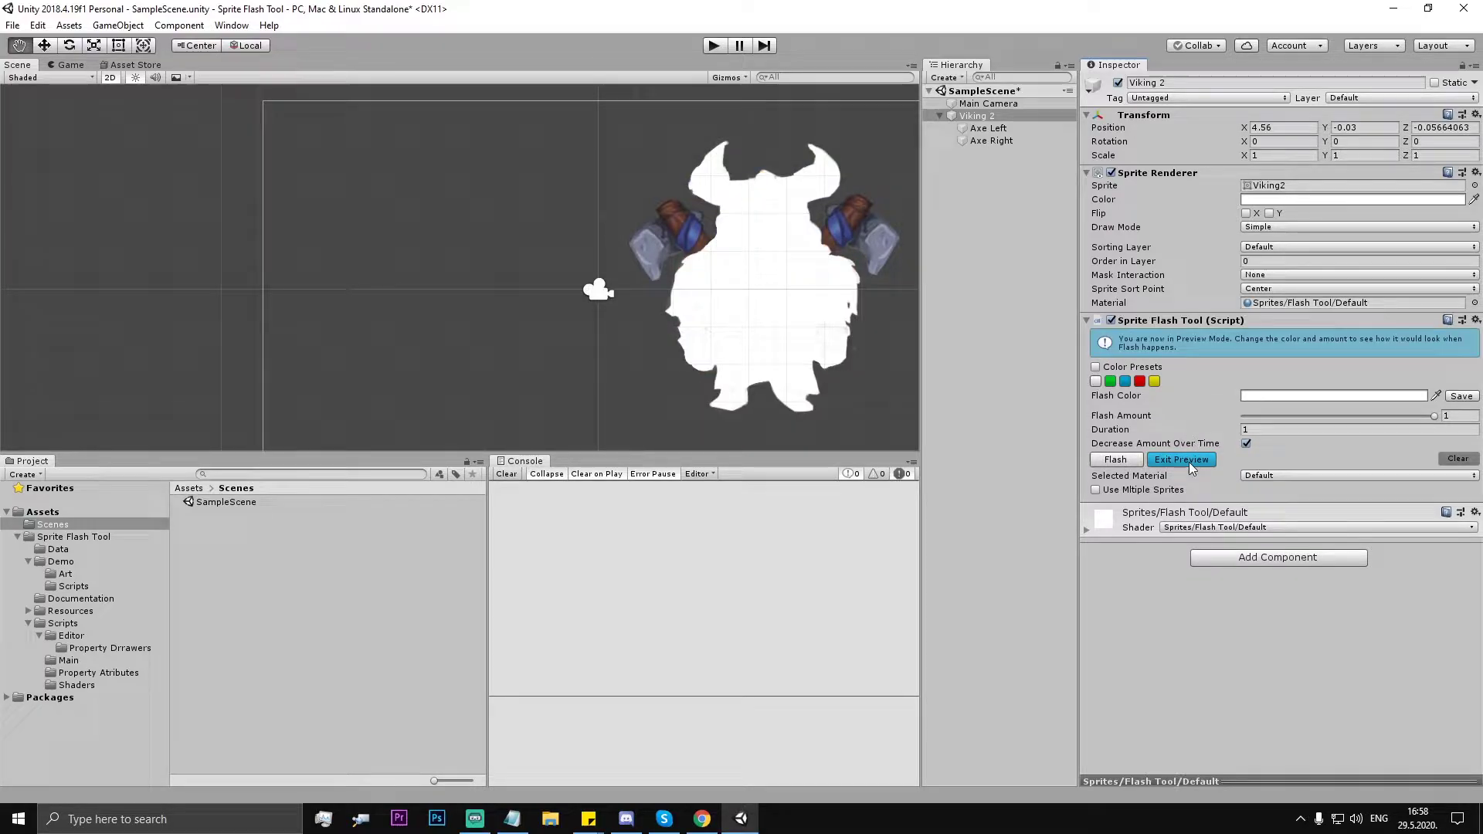
pyautogui.click(1188, 460)
pyautogui.click(1129, 428)
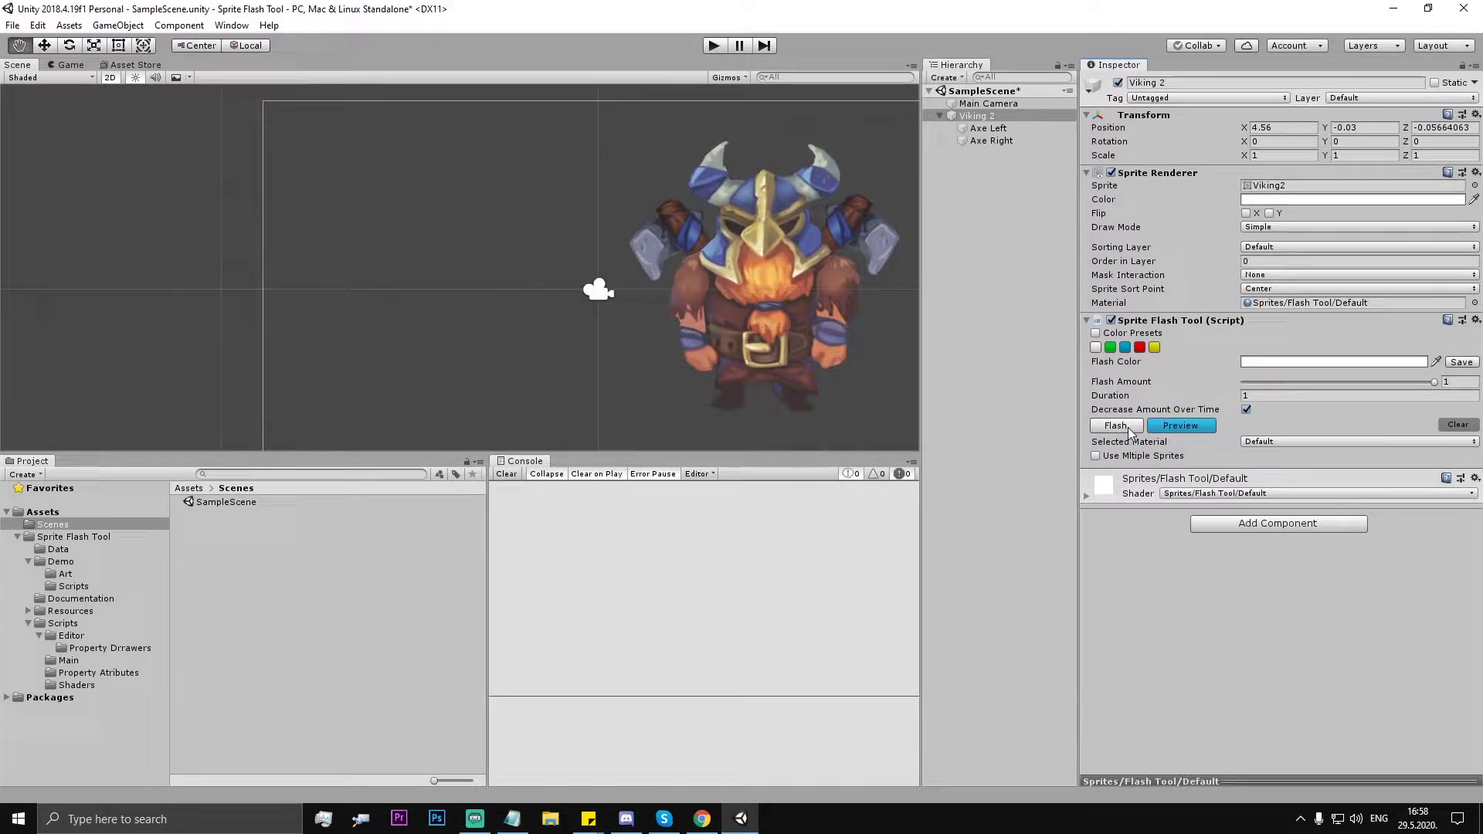
pyautogui.click(1128, 428)
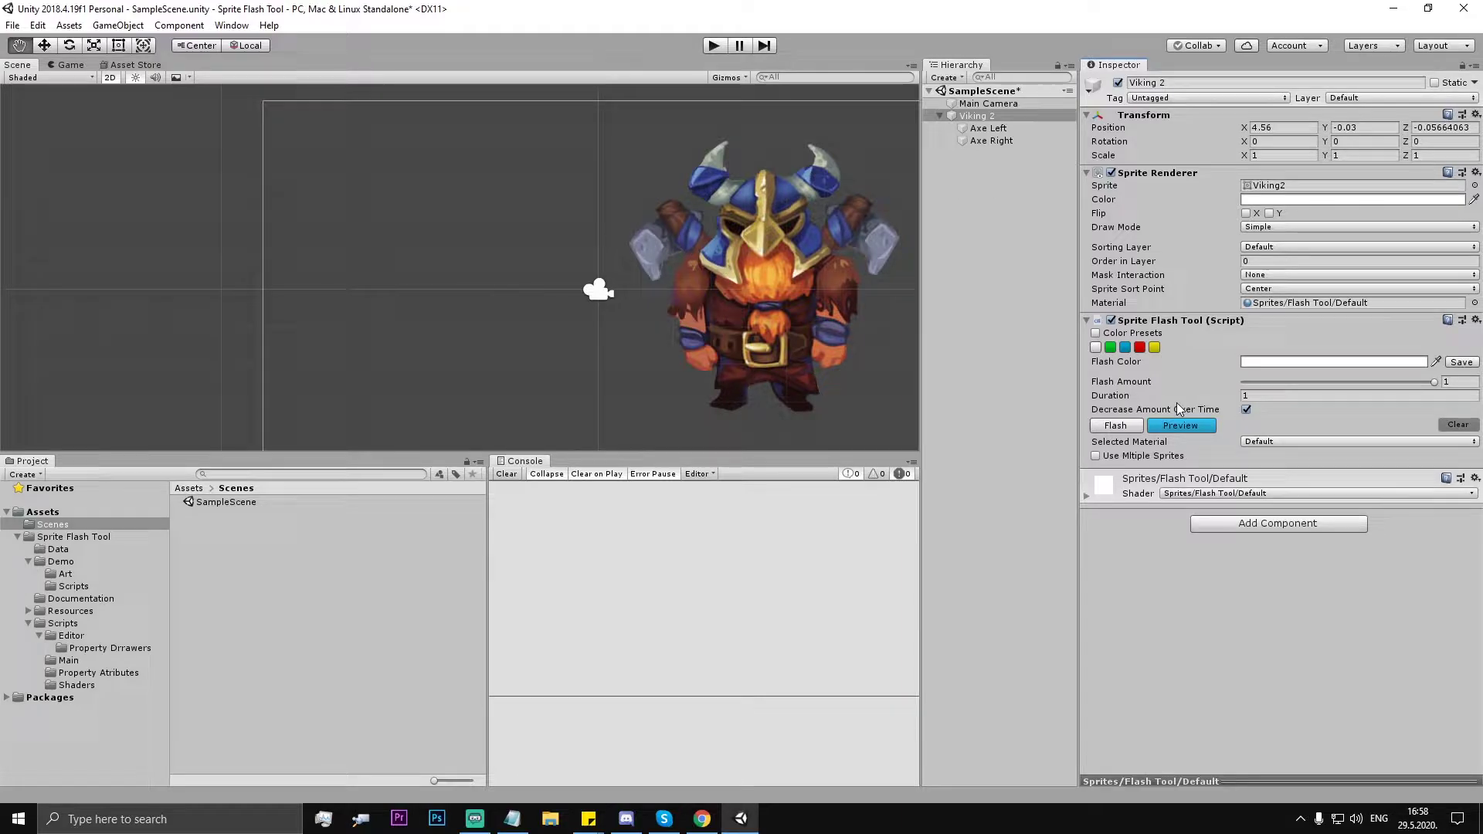
pyautogui.click(1121, 425)
pyautogui.click(1121, 425)
# - Check the components of the Axe Left and Axe Right child objects, and reselect Viking 2
pyautogui.click(990, 128)
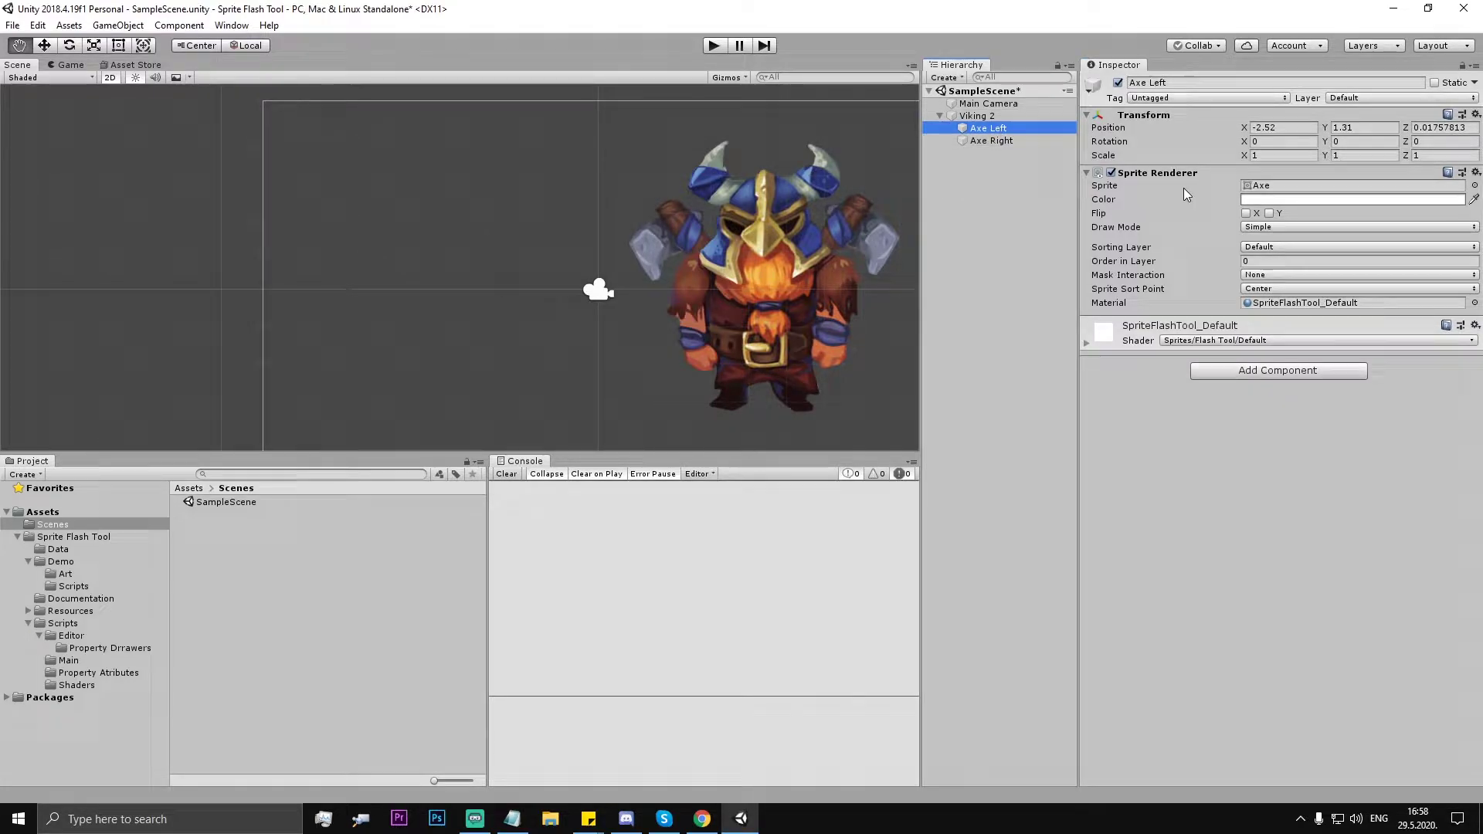
pyautogui.click(984, 142)
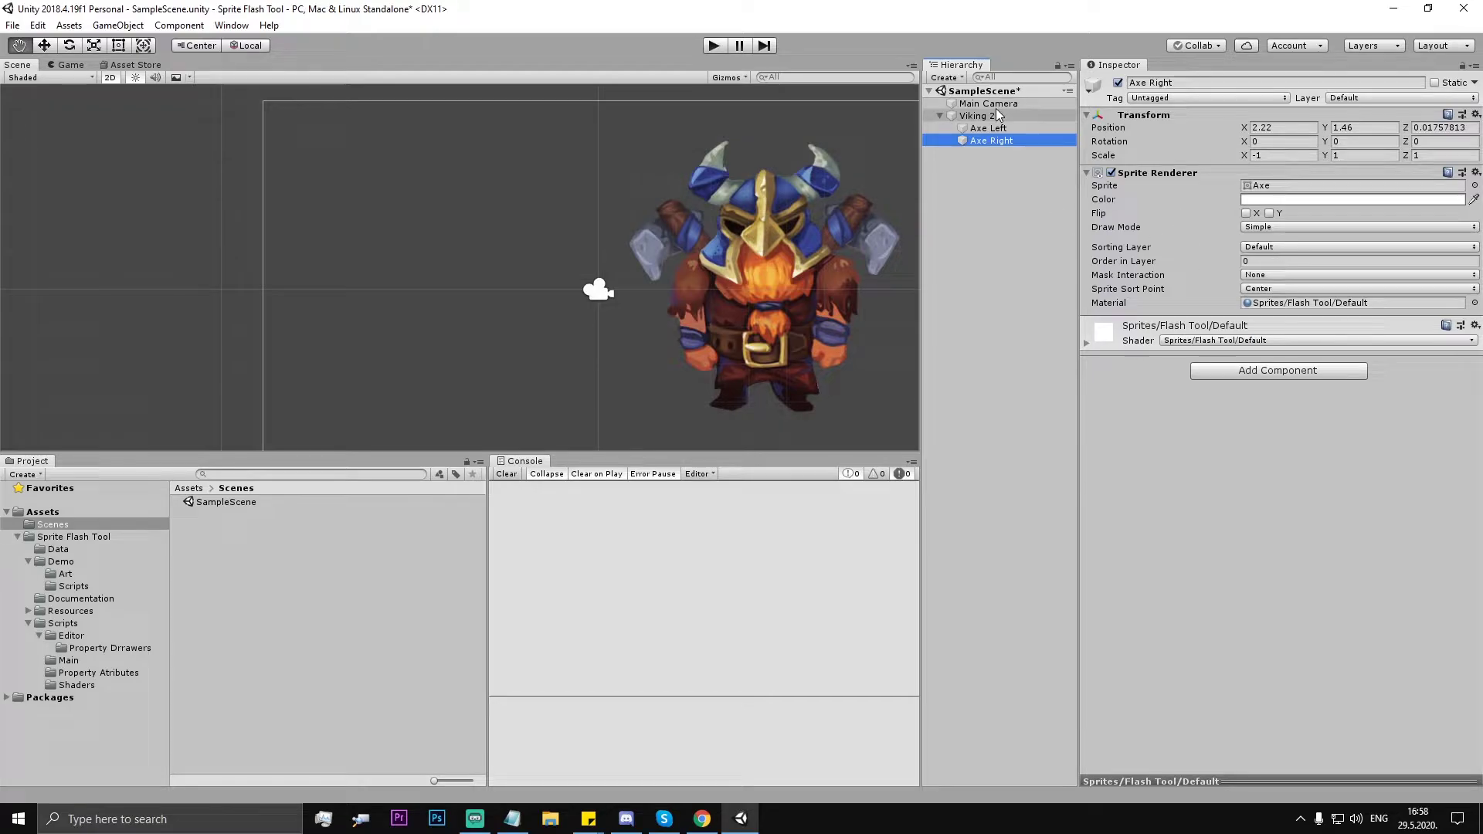
pyautogui.click(983, 128)
pyautogui.click(977, 117)
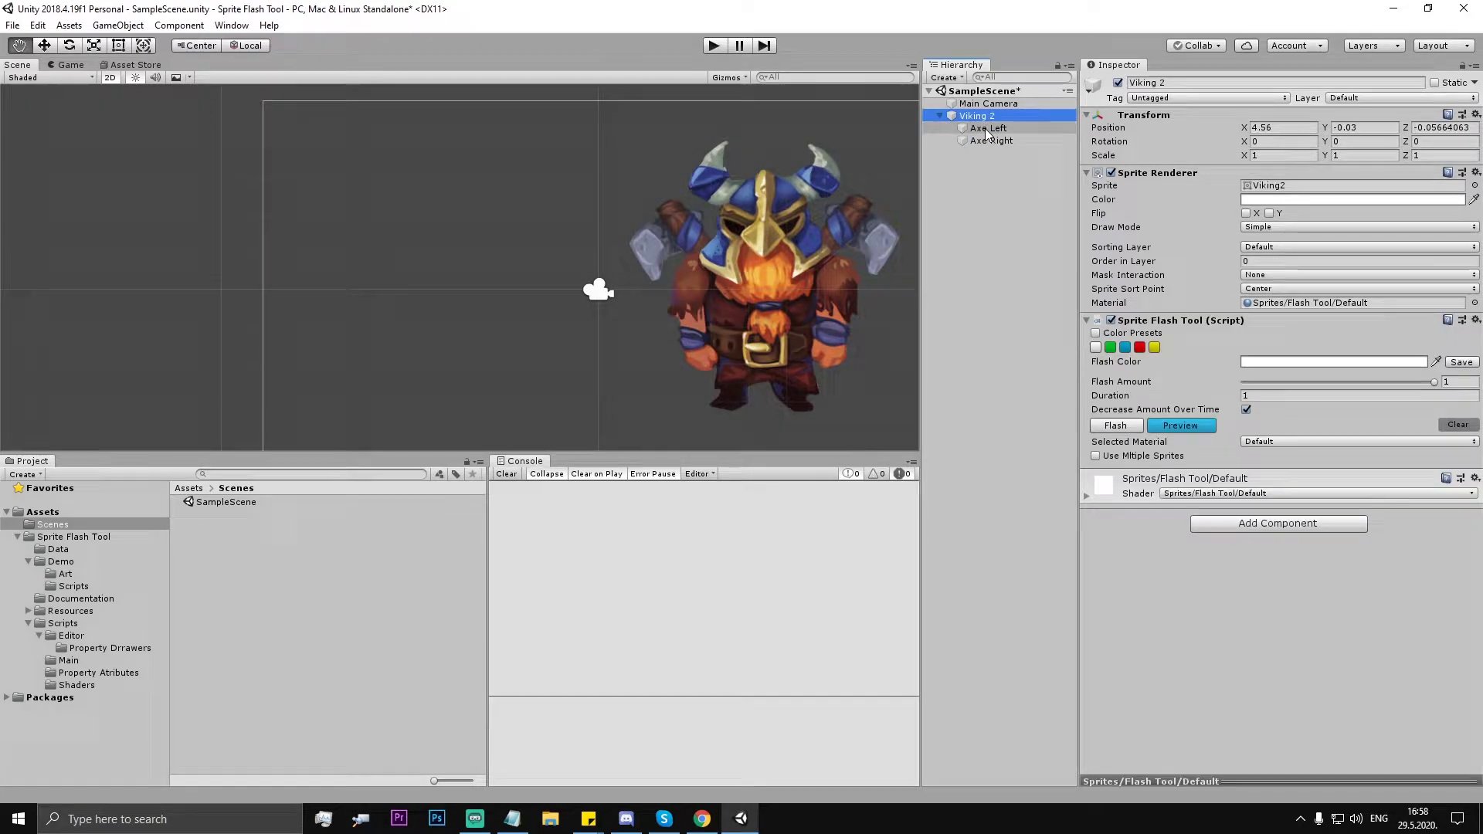
# - Enable multiple sprites in Viking 2's Sprite Flash Tool, add a new additional part and expand its settings
pyautogui.click(1096, 456)
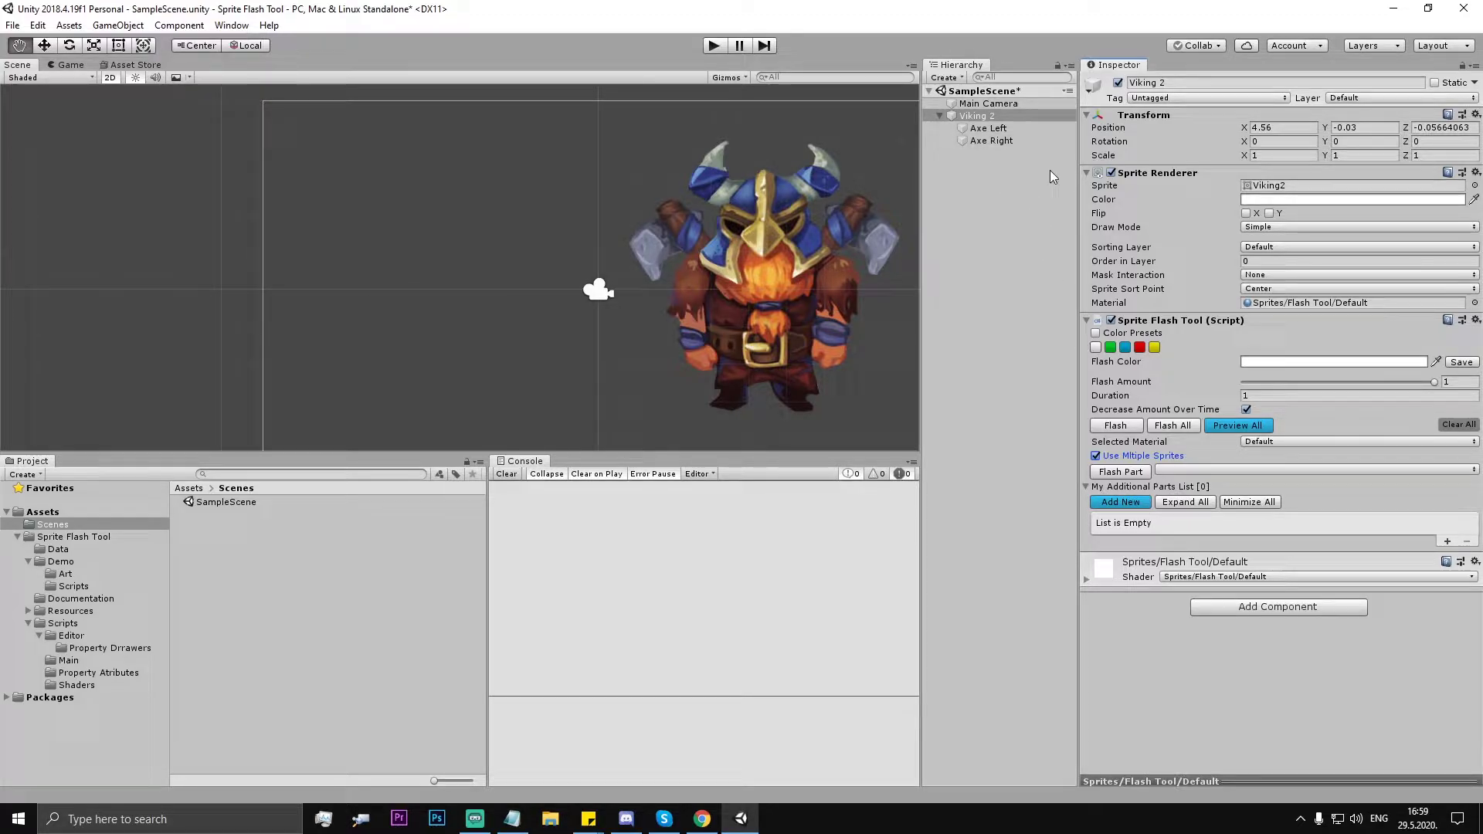
pyautogui.click(1117, 503)
pyautogui.click(1103, 523)
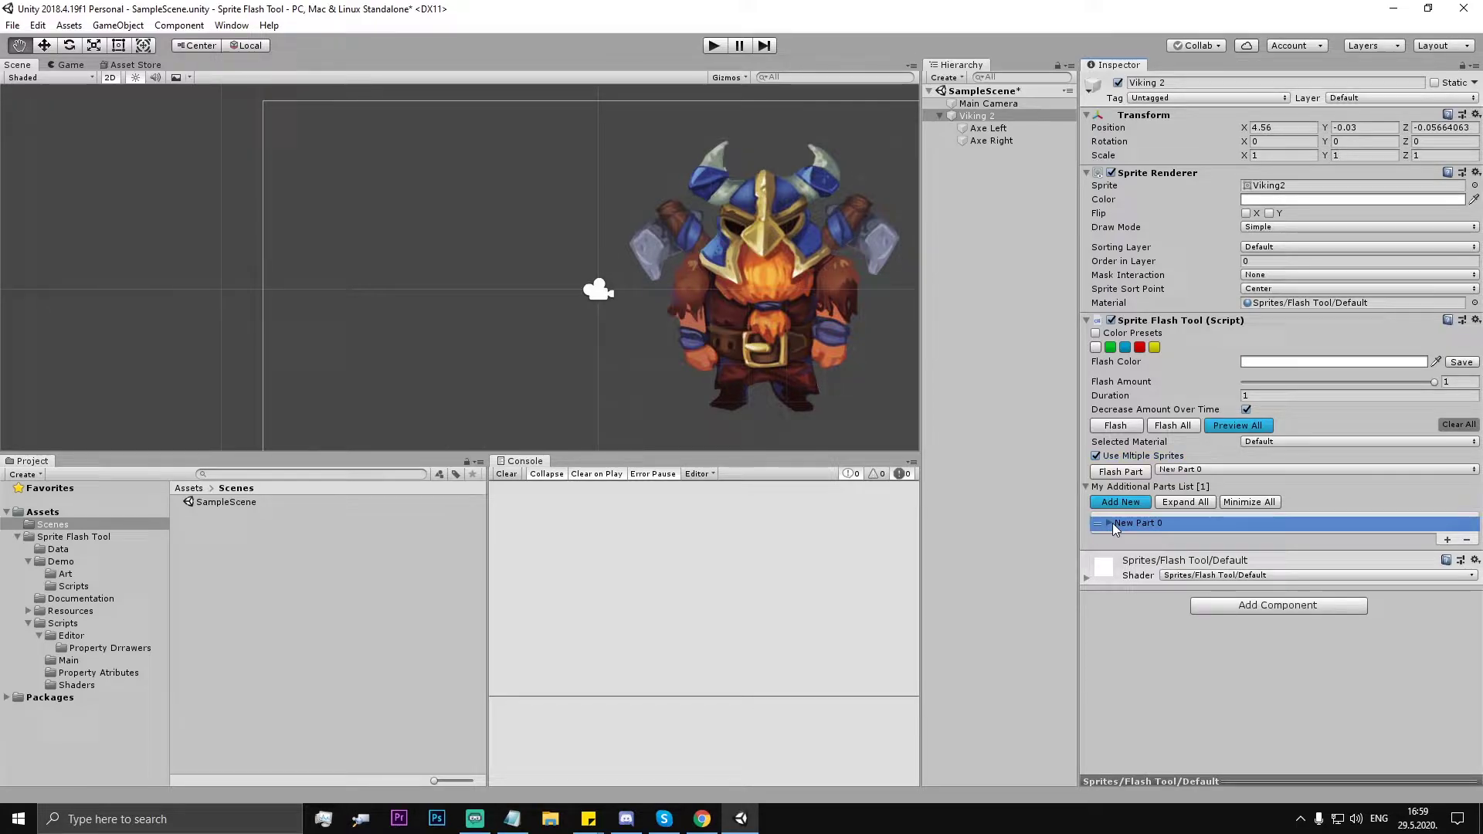
pyautogui.click(1110, 523)
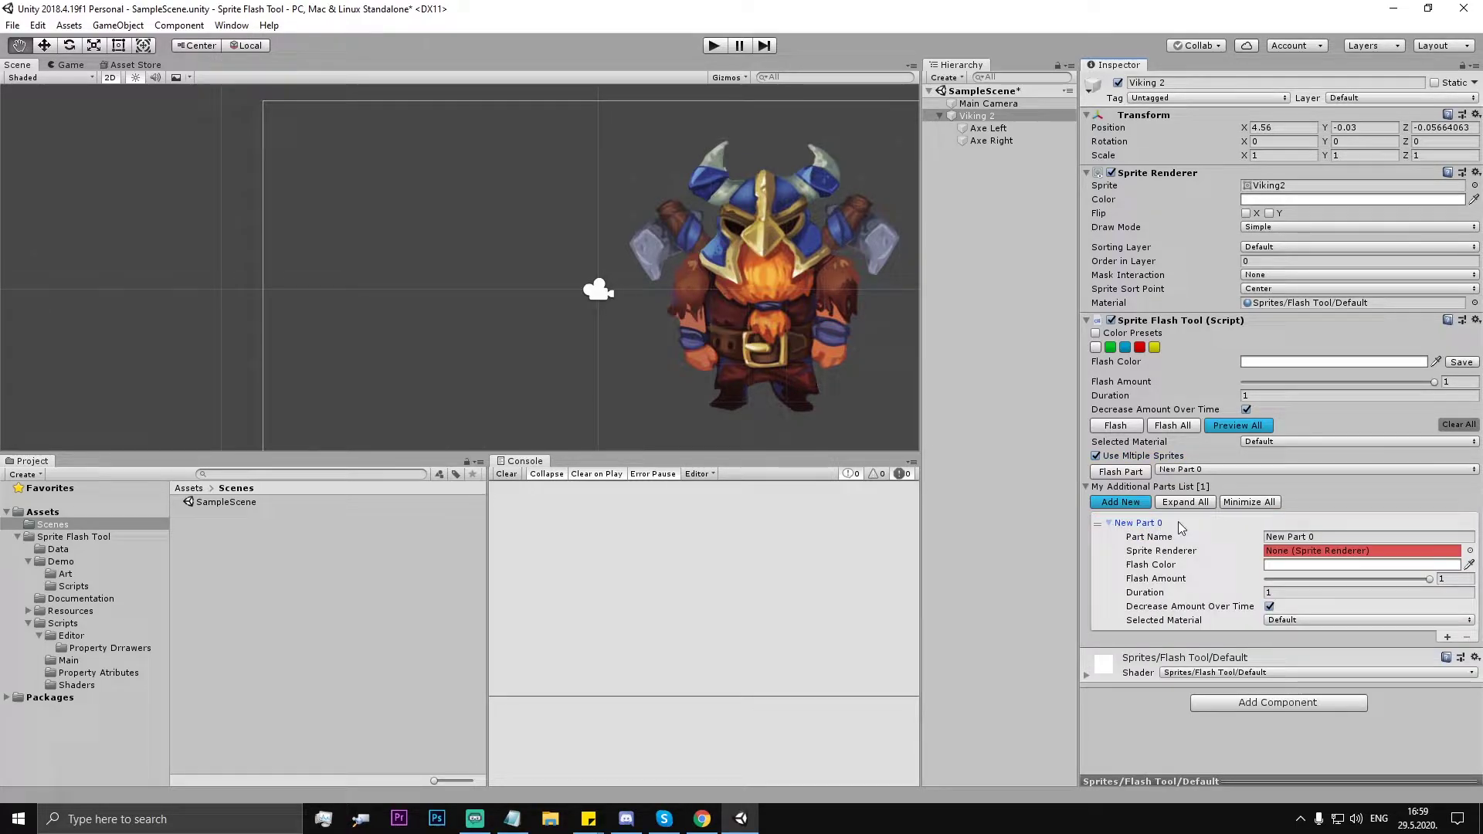
# - Try to name the new part Axe Left without a sprite renderer assigned
pyautogui.click(1344, 537)
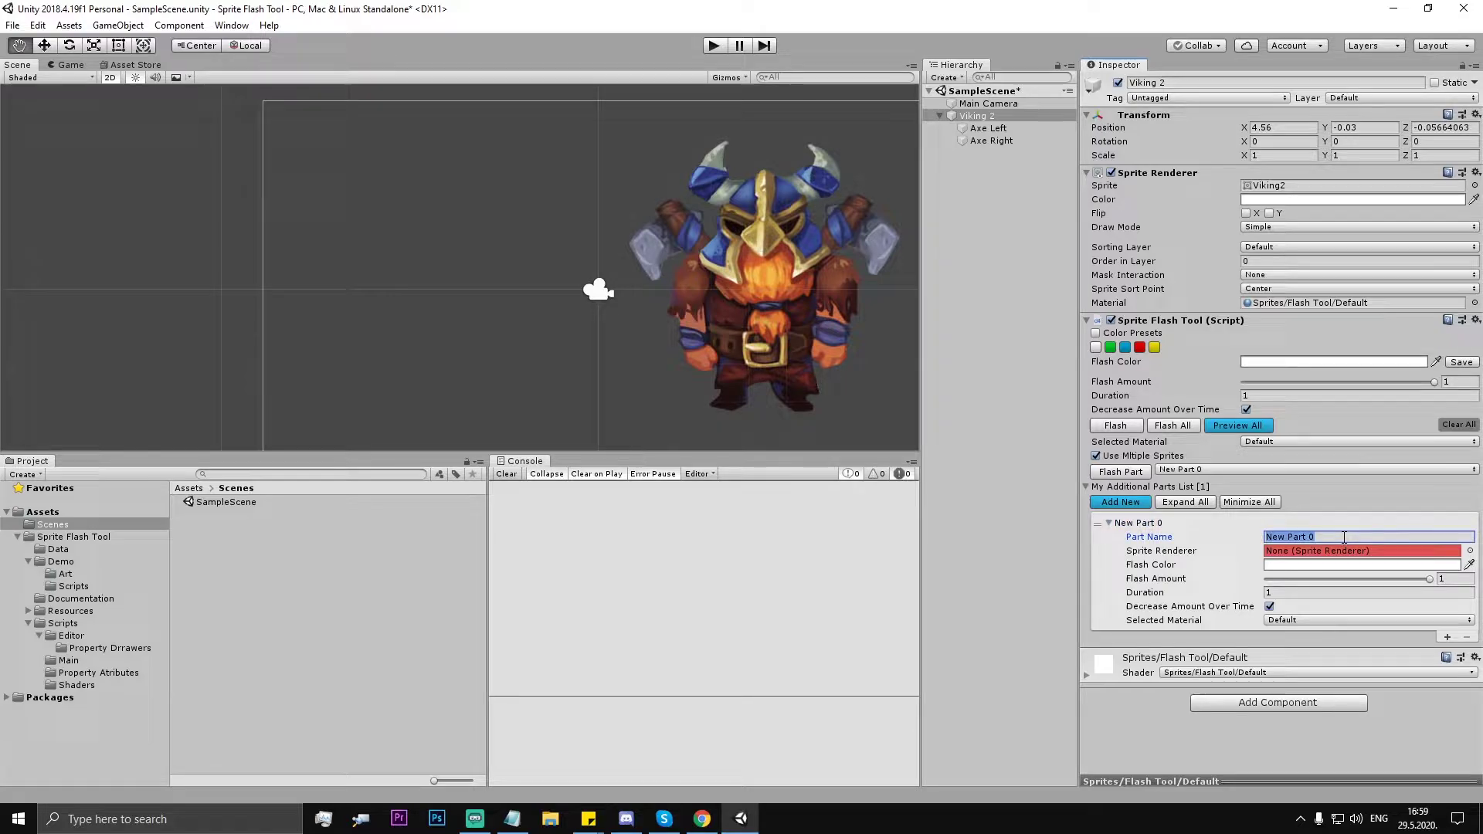
pyautogui.write('Axe Left')
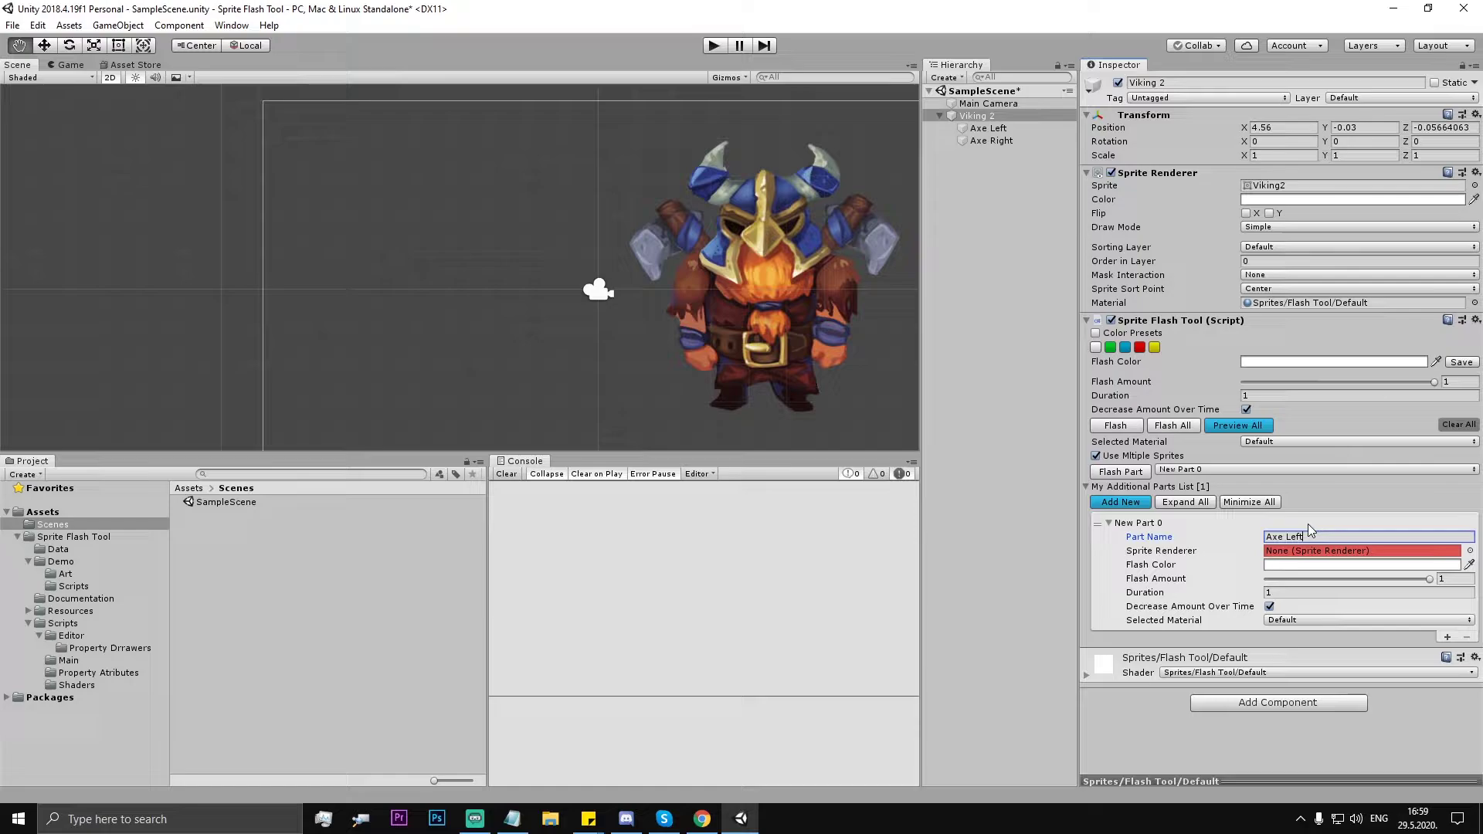
pyautogui.click(1430, 582)
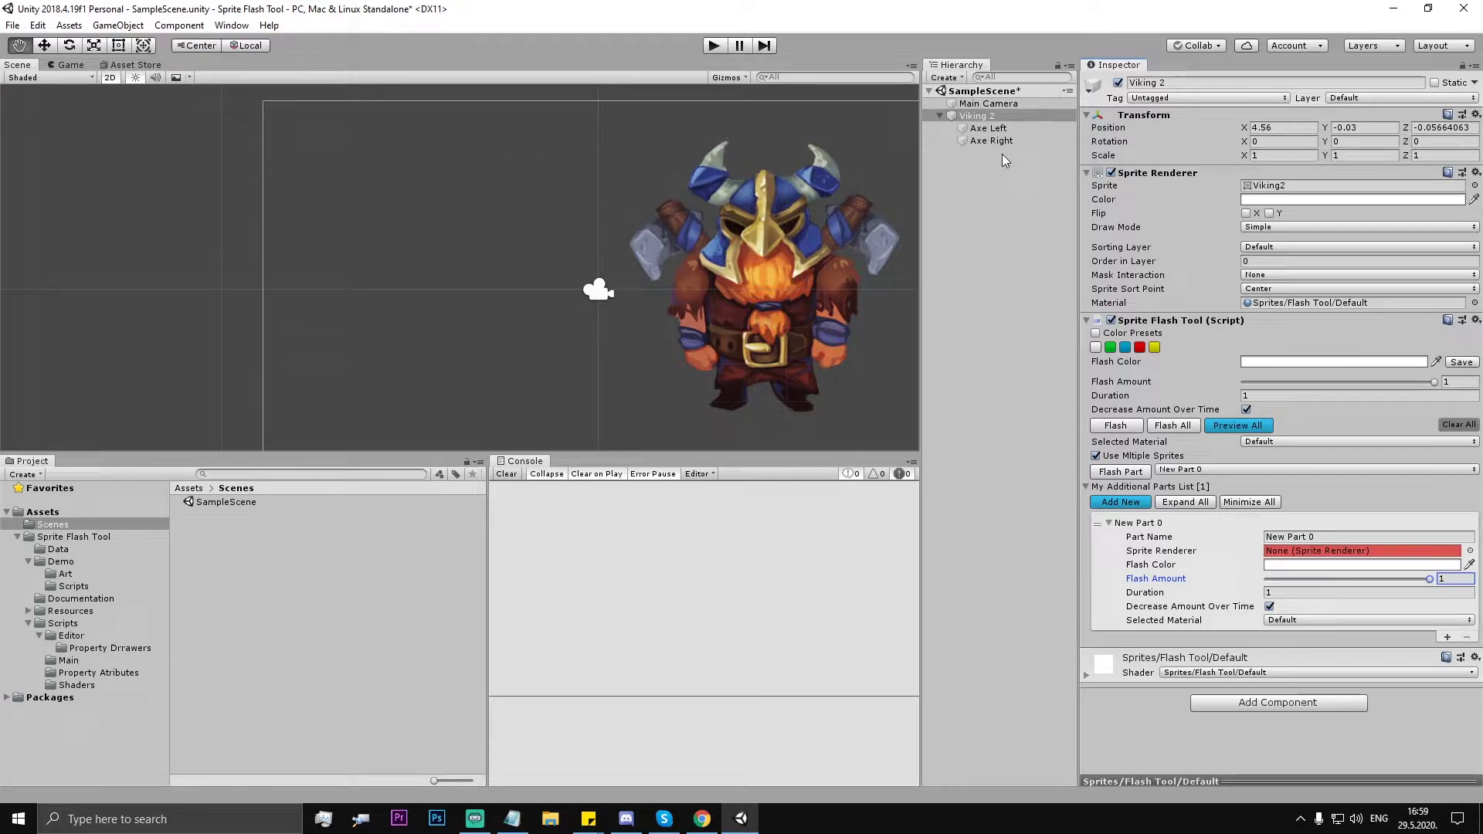
# - Assign the Axe Left object as the new part's sprite renderer and name the part Axe Left
pyautogui.moveTo(989, 128); pyautogui.dragTo(1331, 555)
pyautogui.click(1328, 537)
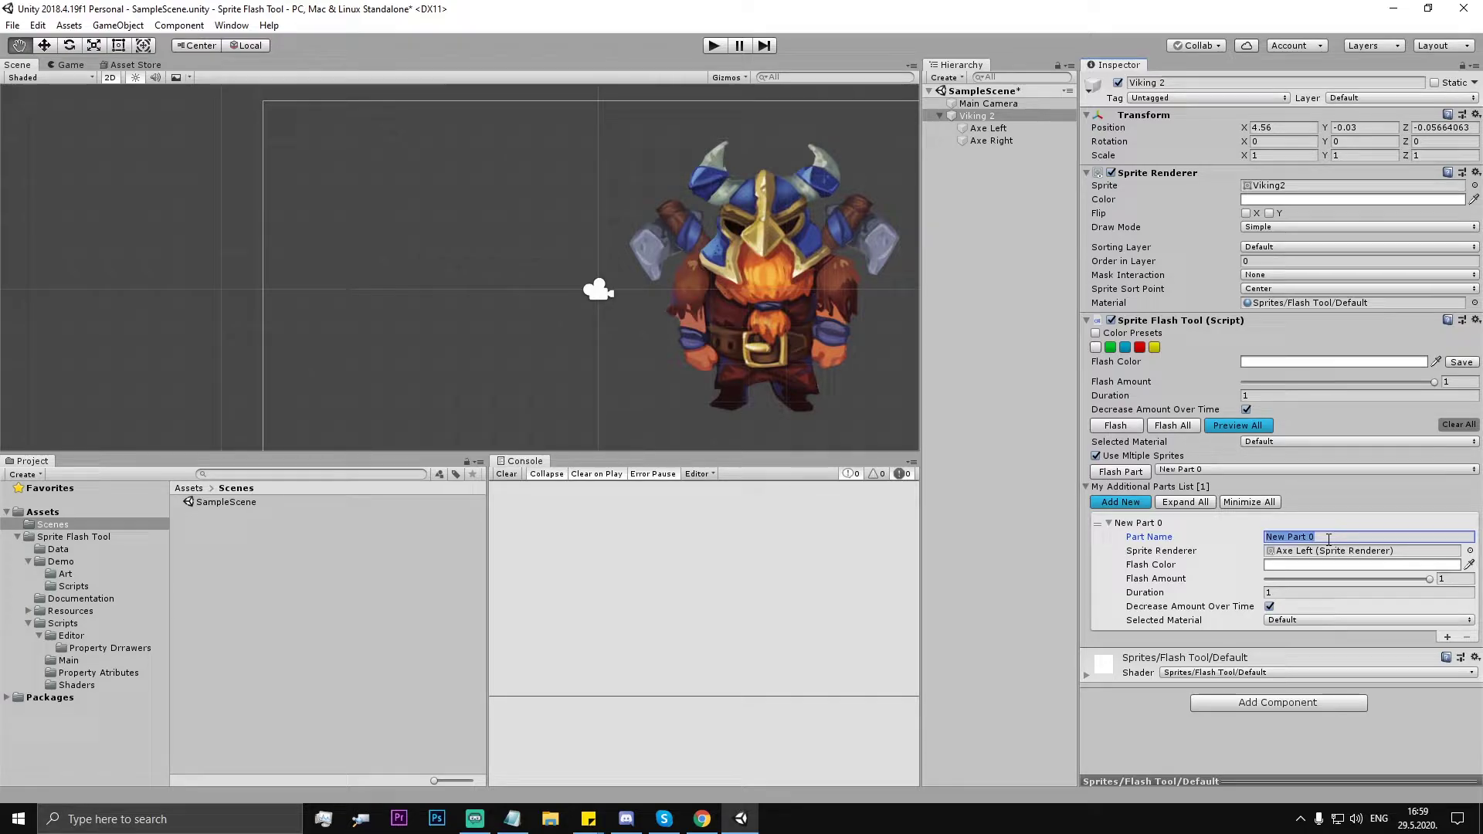
pyautogui.write('Axe Left')
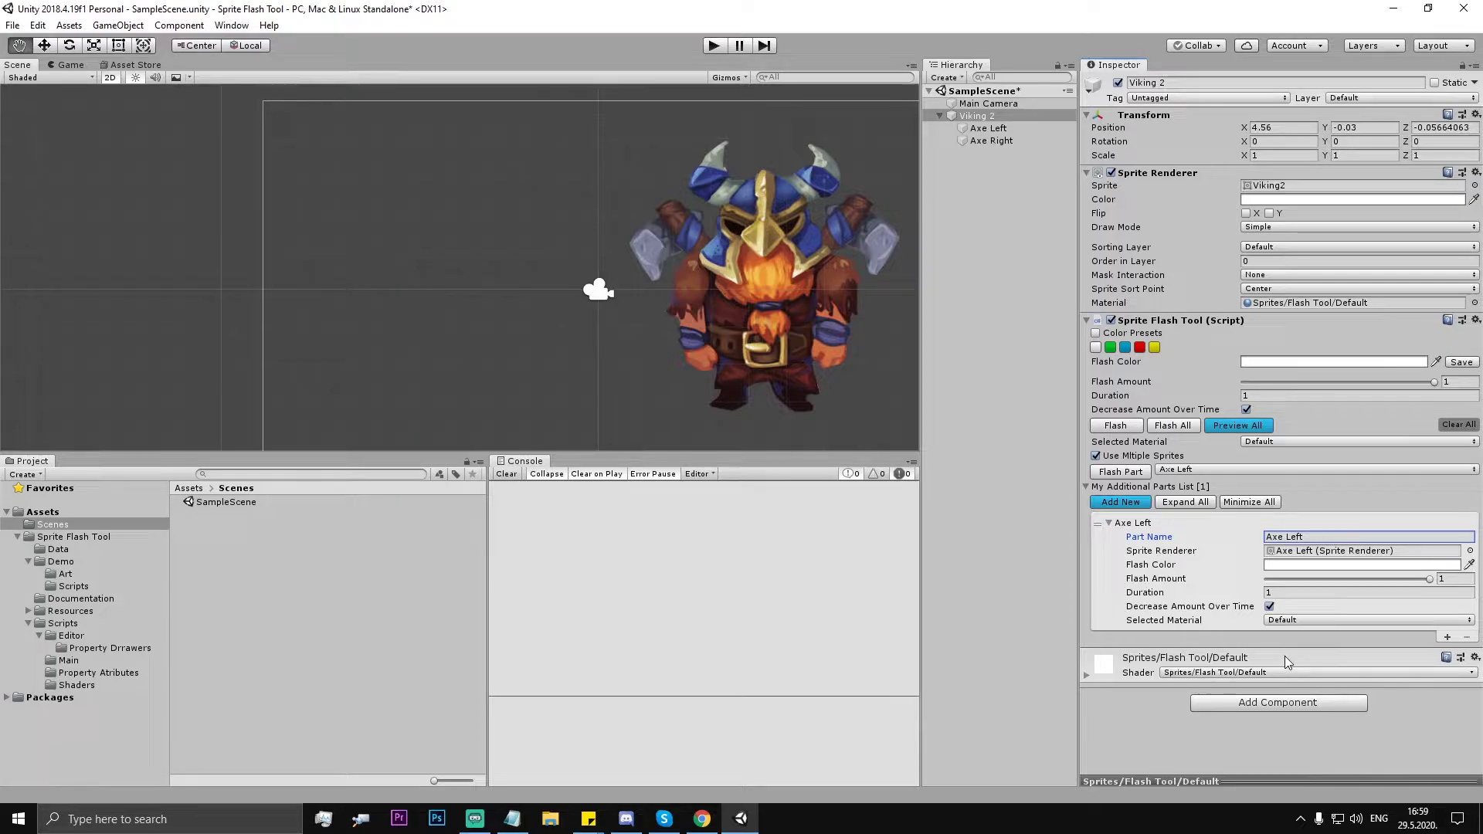
# - Set the Axe Left part's flash color to pure red (FF0000)
pyautogui.click(1300, 567)
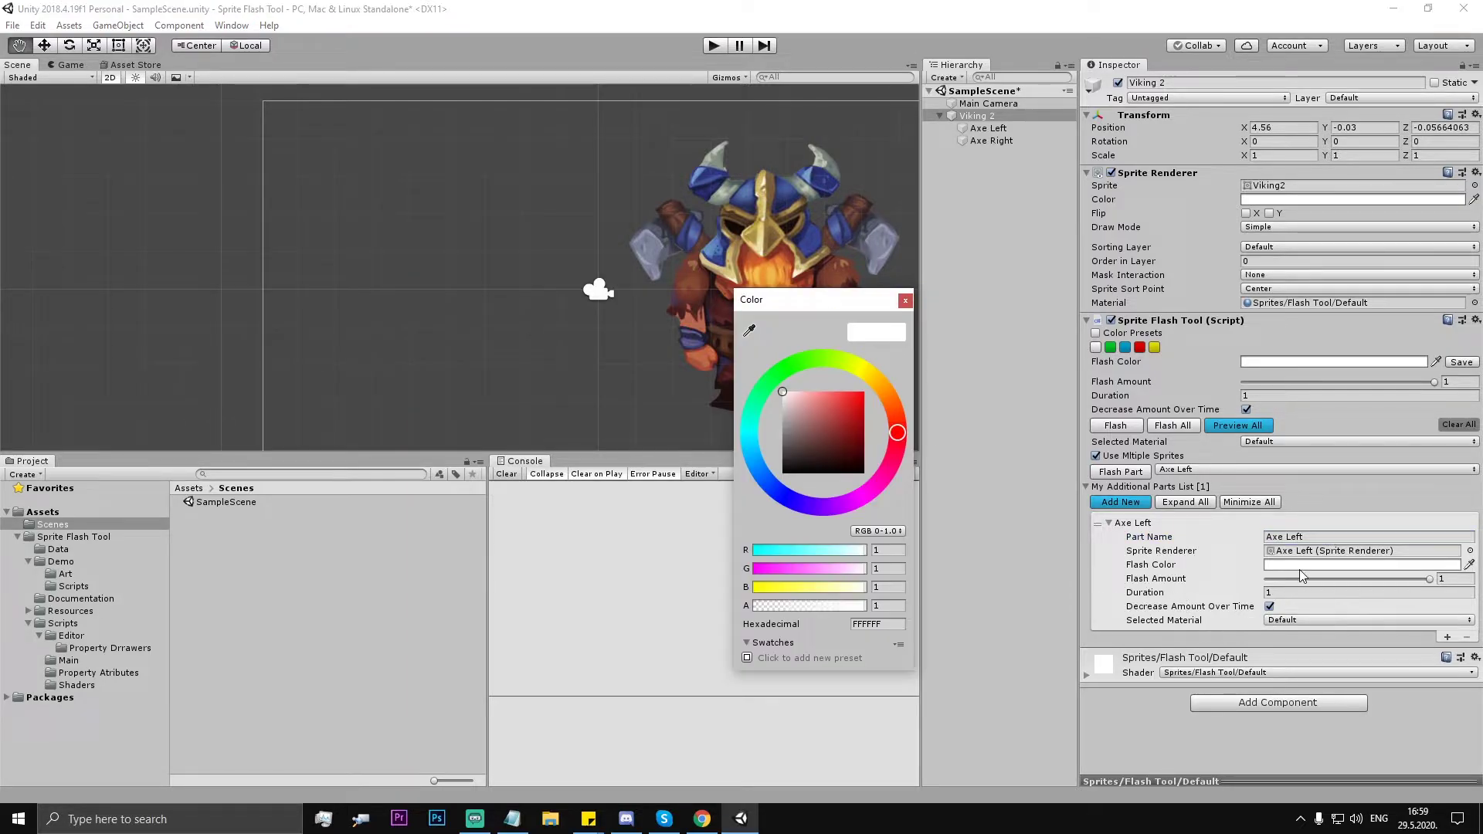
pyautogui.moveTo(824, 419); pyautogui.dragTo(911, 296)
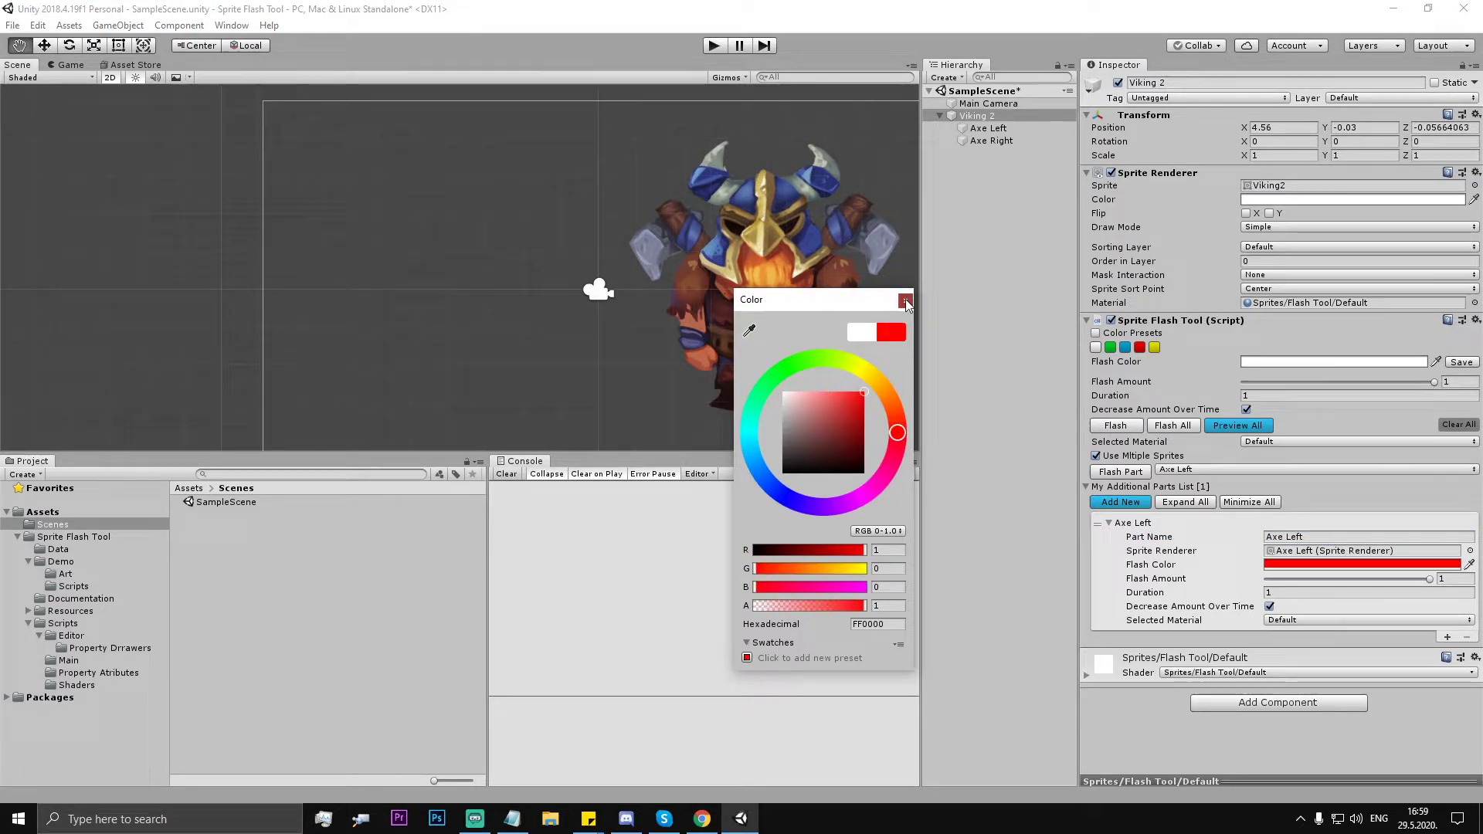
pyautogui.click(905, 300)
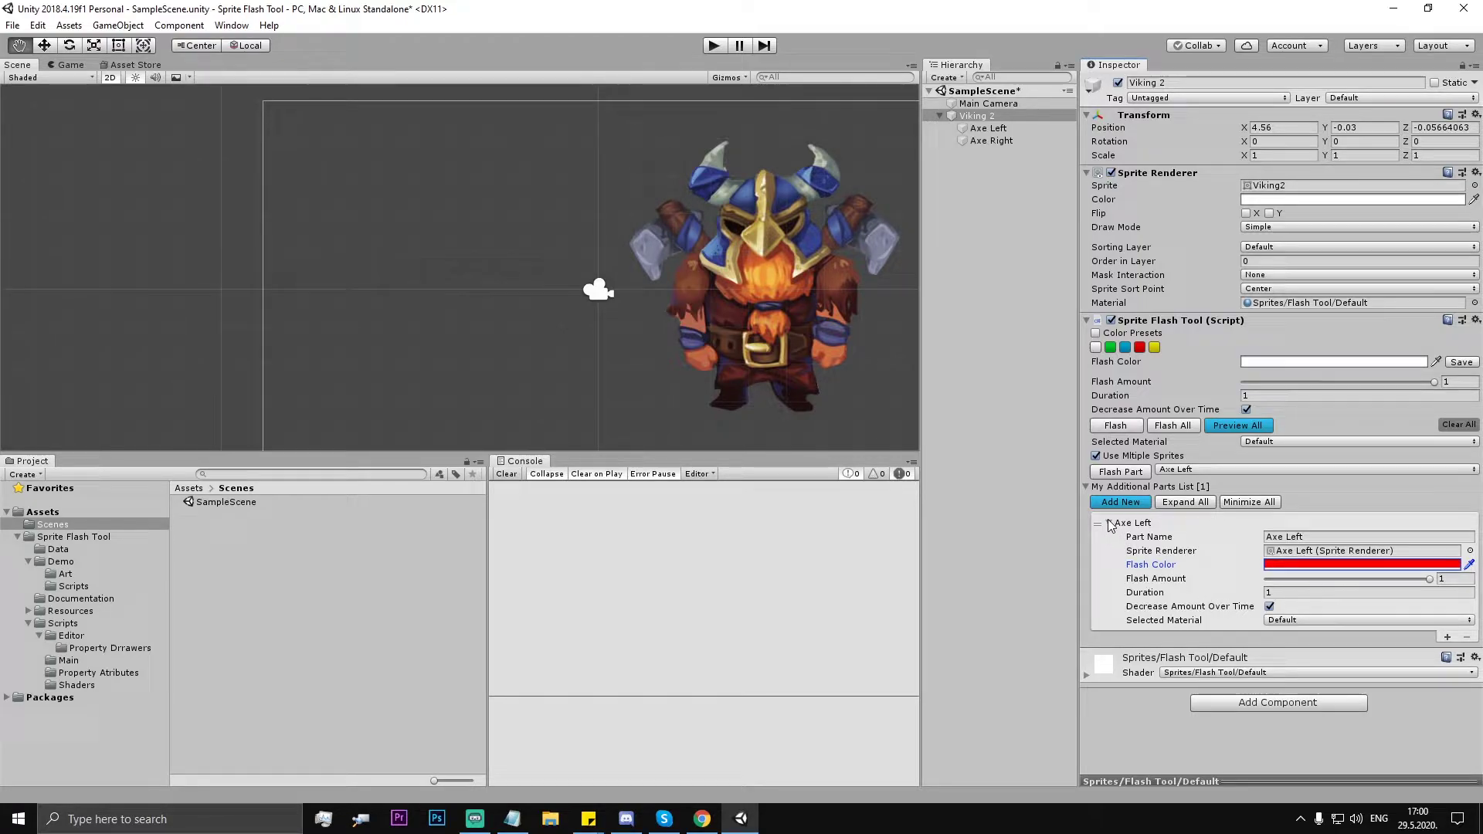
# - Add a second additional part, expand it and assign the Axe Right object as its sprite renderer
pyautogui.click(1132, 504)
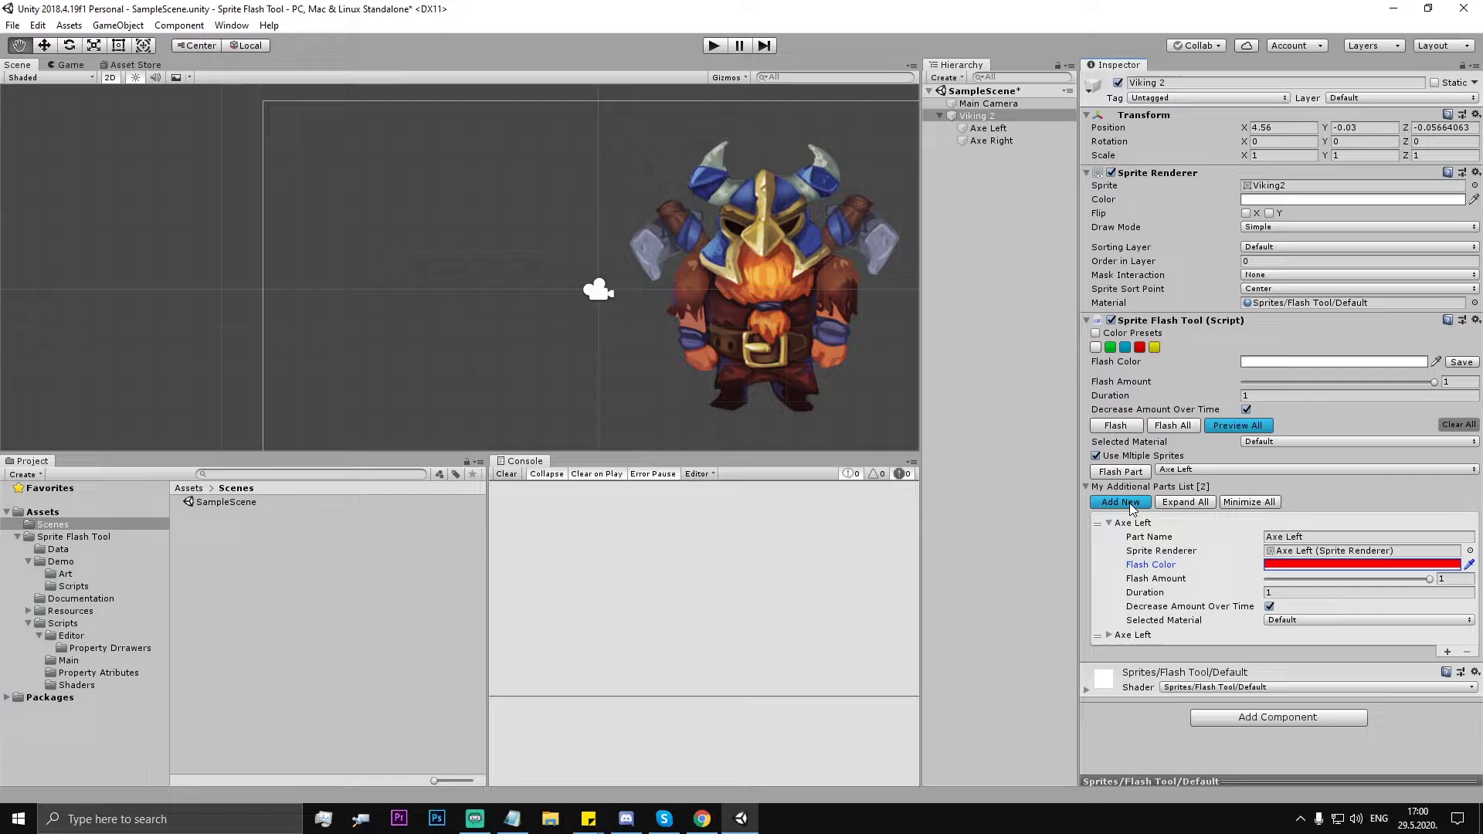
pyautogui.click(1109, 634)
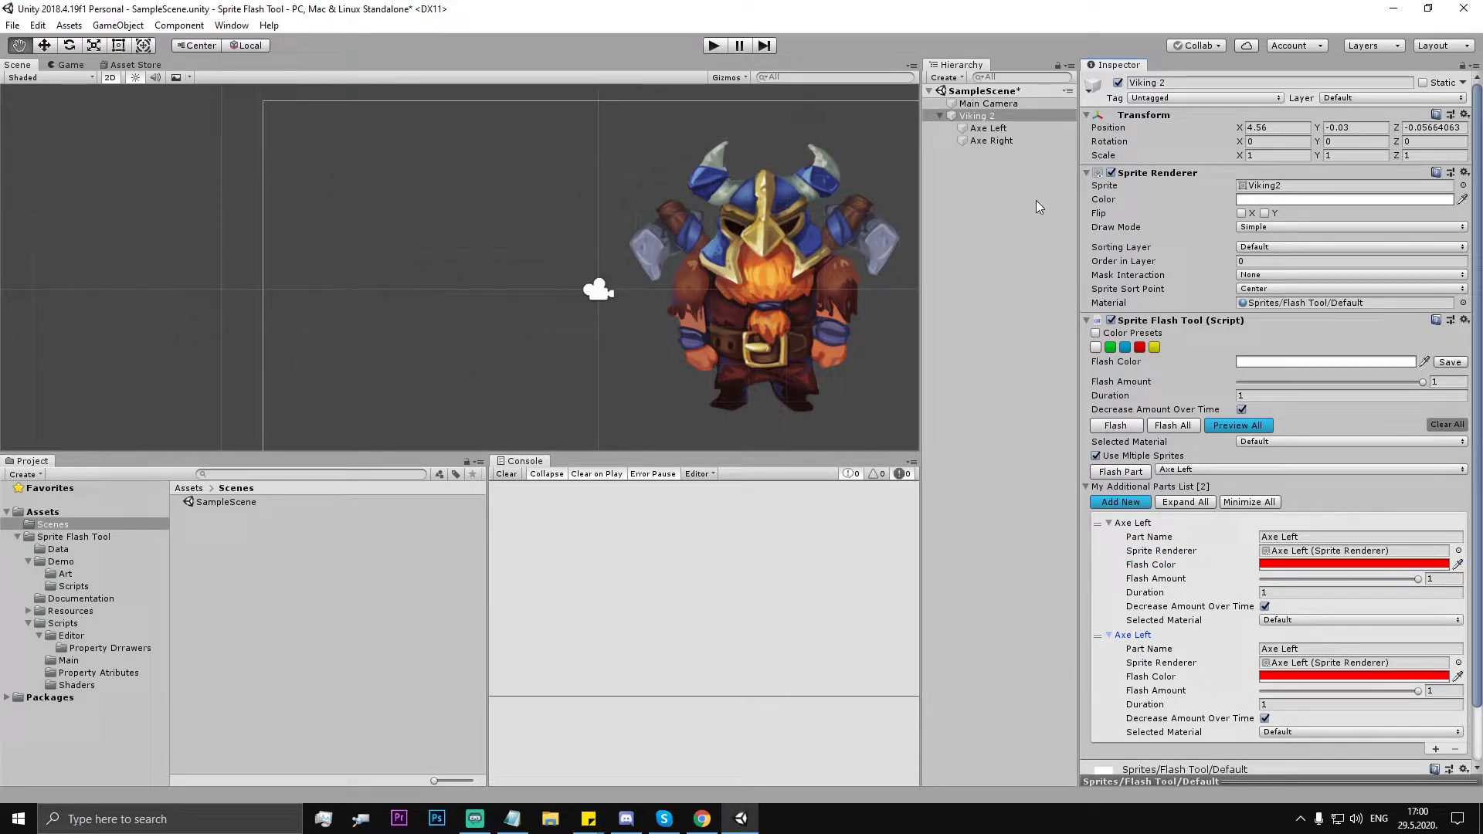
pyautogui.moveTo(995, 142); pyautogui.dragTo(1331, 663)
# - Rename the second part Axe Right and set its flash duration to 0.5
pyautogui.doubleClick(1292, 649)
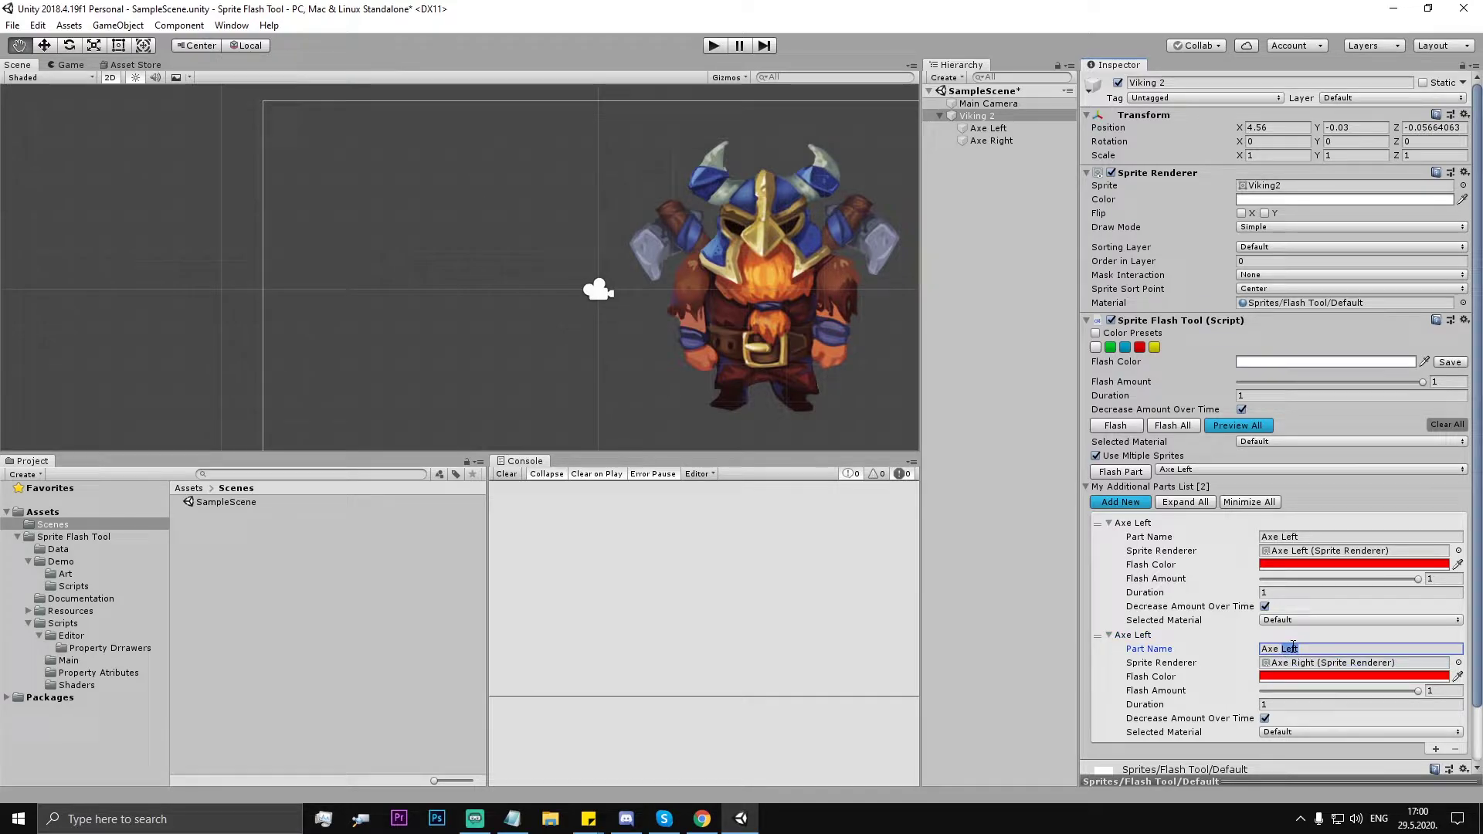
pyautogui.write('Right')
pyautogui.click(1277, 705)
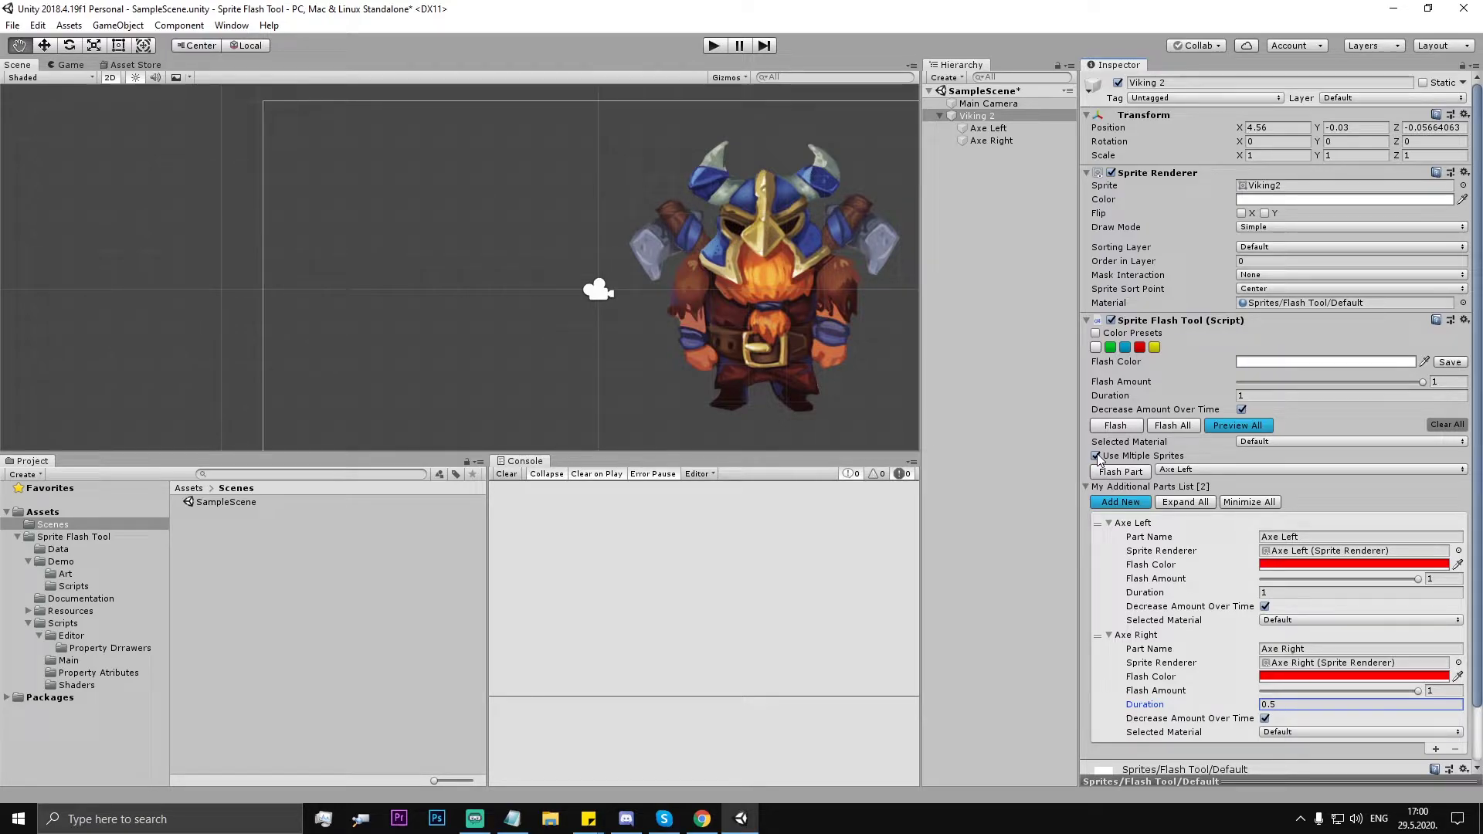
# - Test the flash on the main Viking sprite alone, and on all of its parts together
pyautogui.click(1120, 425)
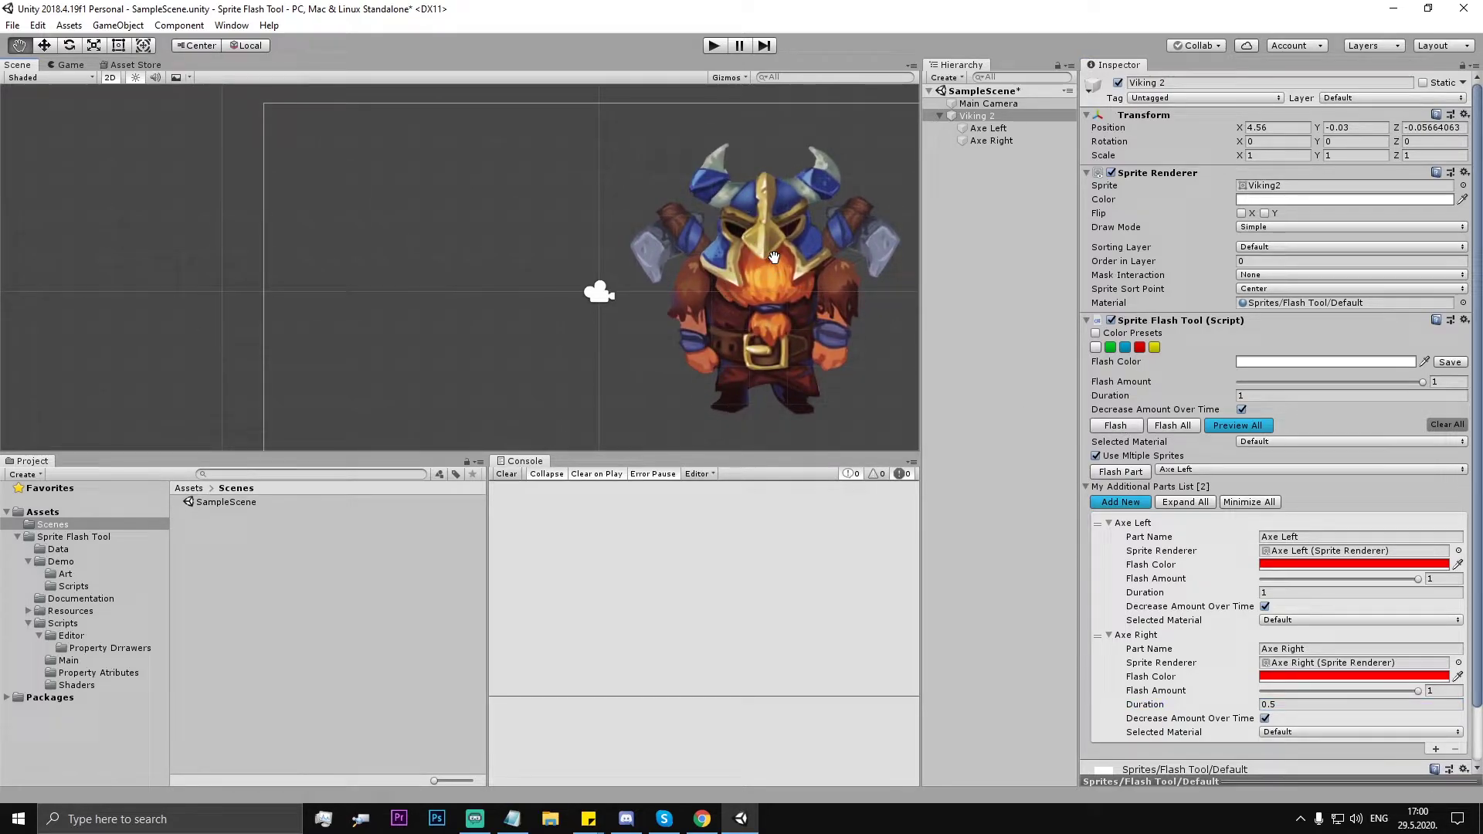
pyautogui.click(1172, 425)
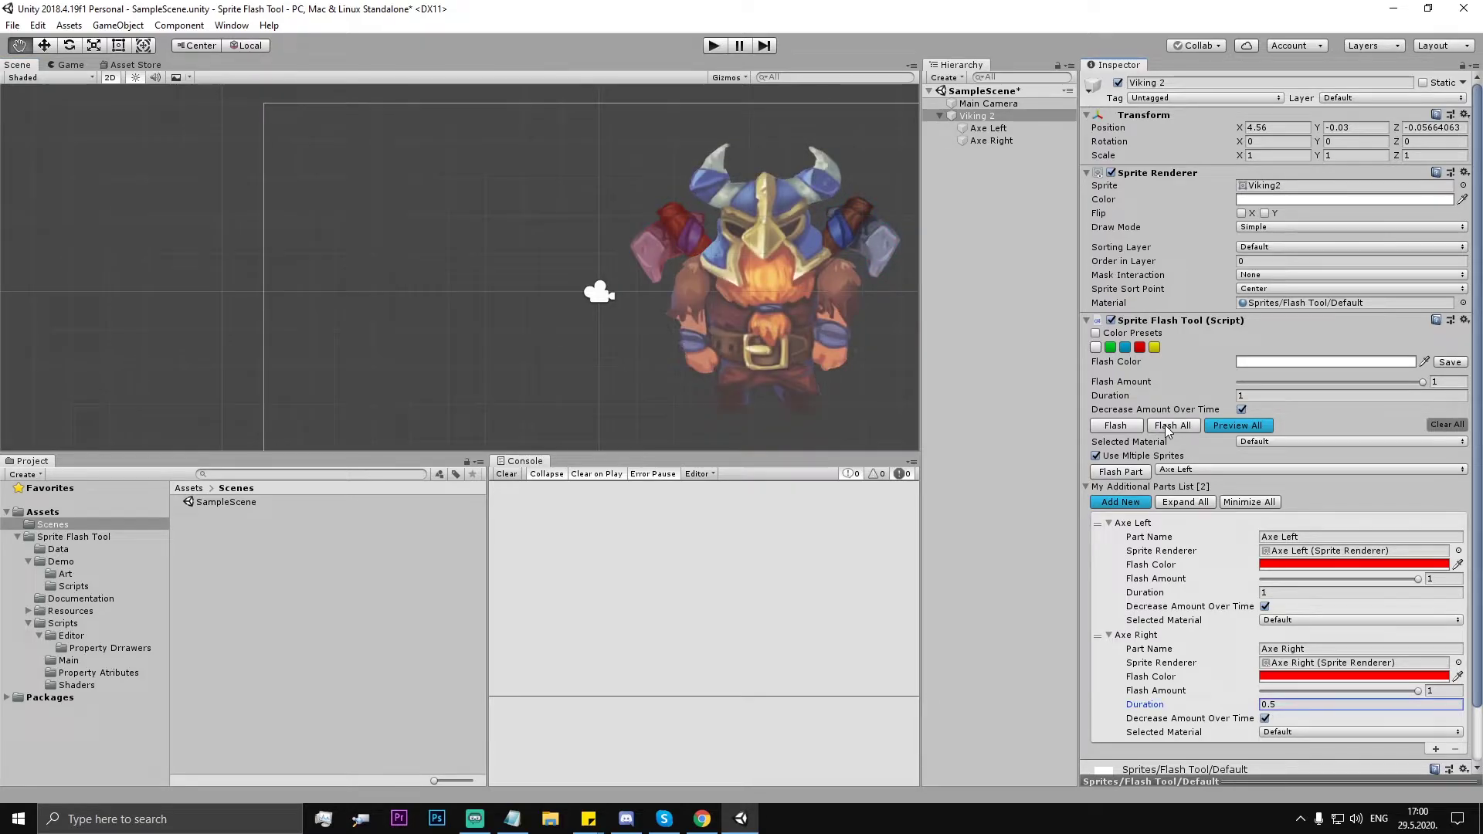
pyautogui.click(1172, 426)
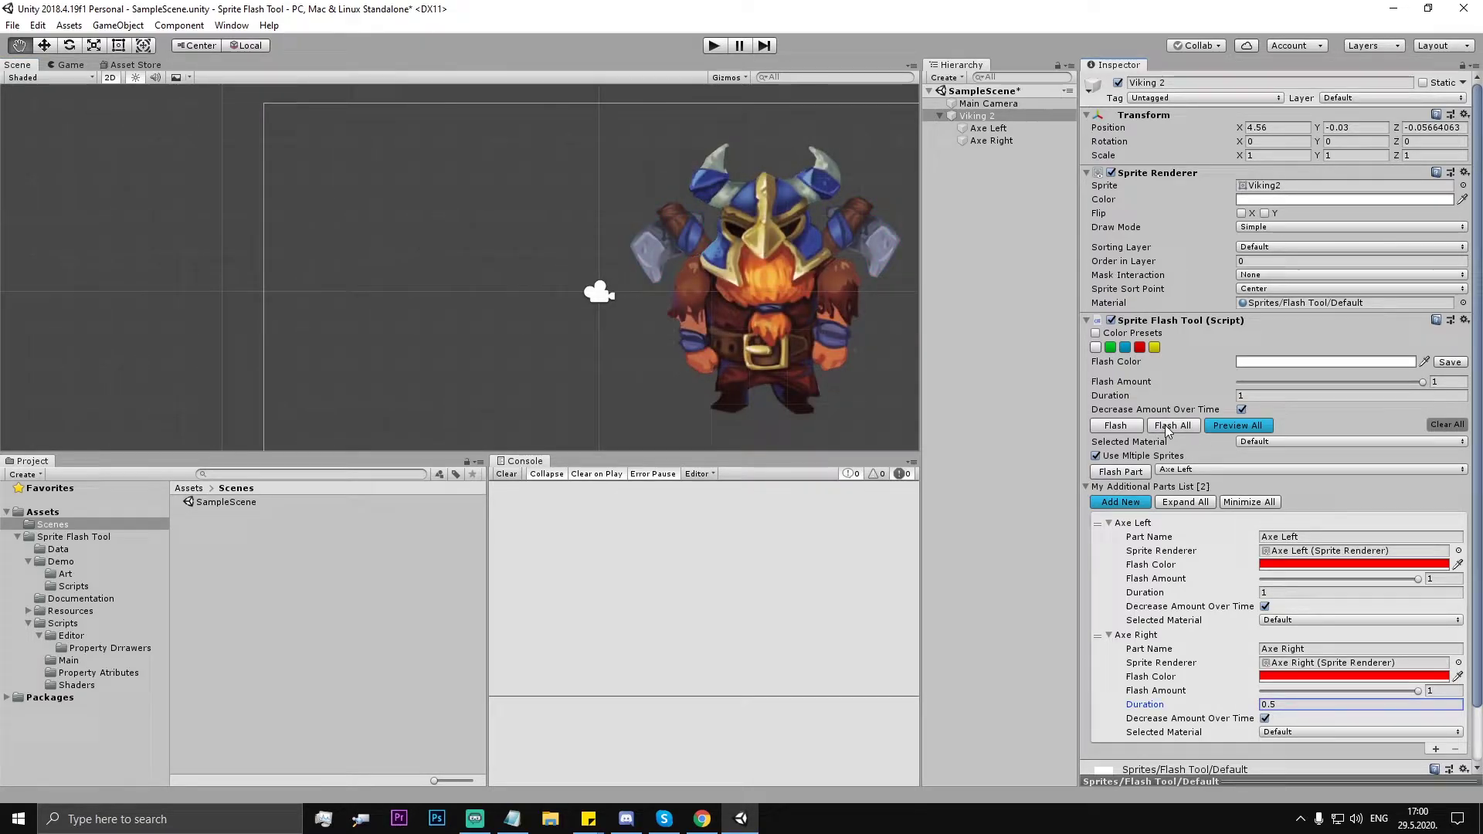
pyautogui.click(1165, 425)
# - Collapse all entries of the additional parts list, move Axe Left below Axe Right and restore the original order
pyautogui.click(1257, 503)
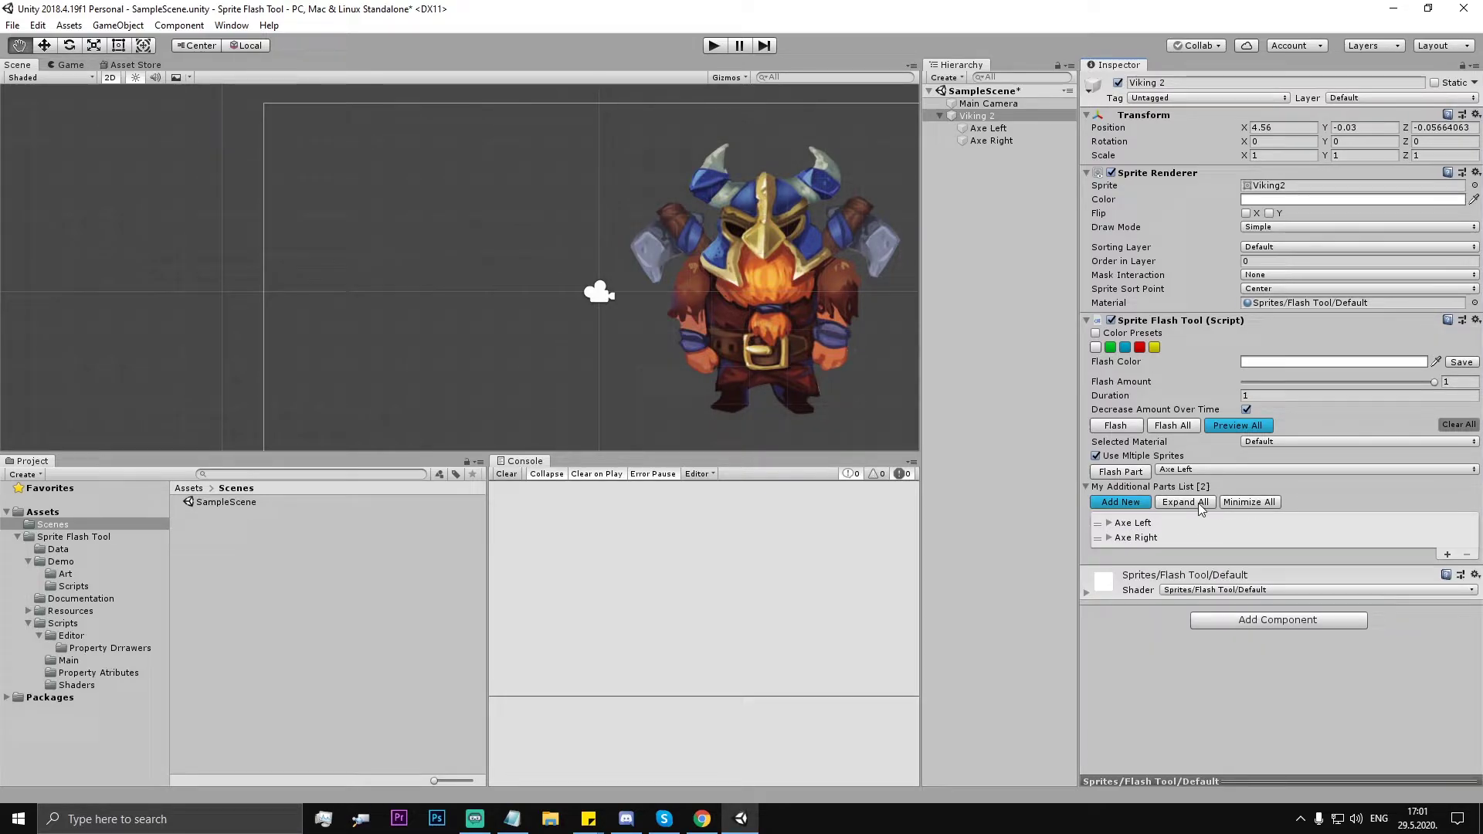
pyautogui.click(1189, 503)
pyautogui.click(1245, 503)
pyautogui.moveTo(1097, 523); pyautogui.dragTo(1100, 541)
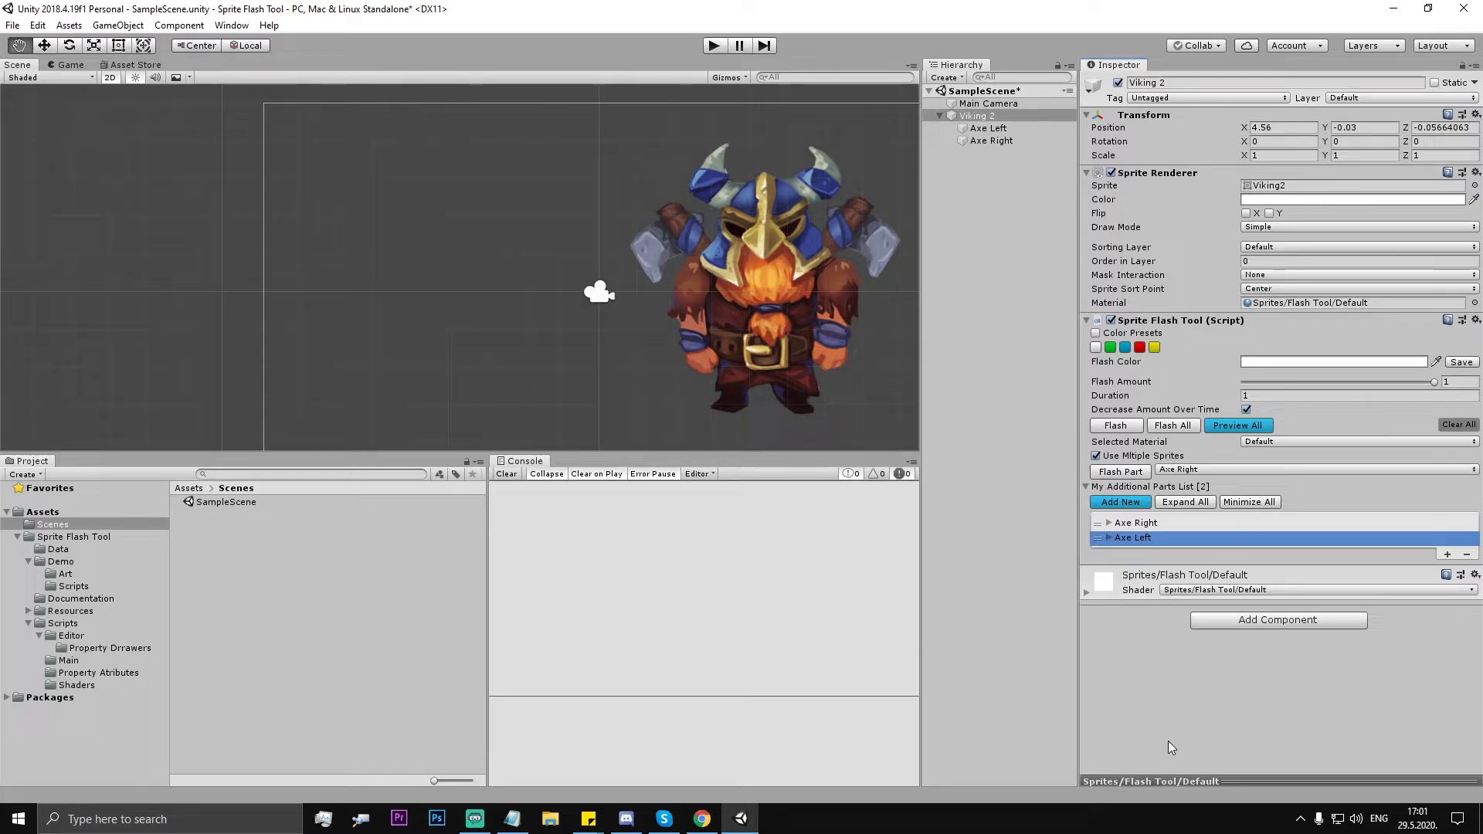
pyautogui.moveTo(1096, 540); pyautogui.dragTo(1100, 526)
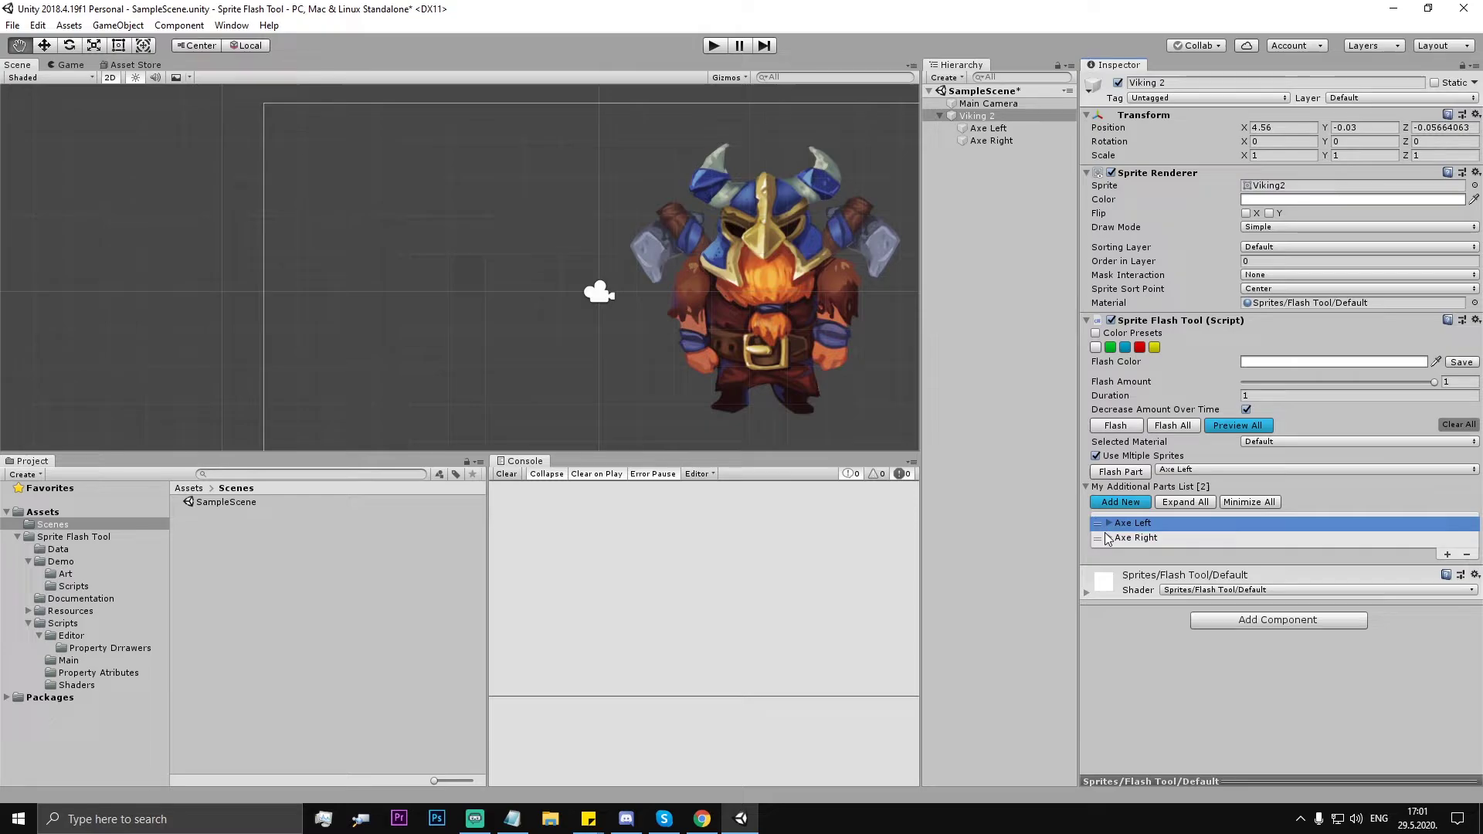
# - Expand both additional parts and set the Axe Left part's flash duration to 0.5
pyautogui.click(1108, 539)
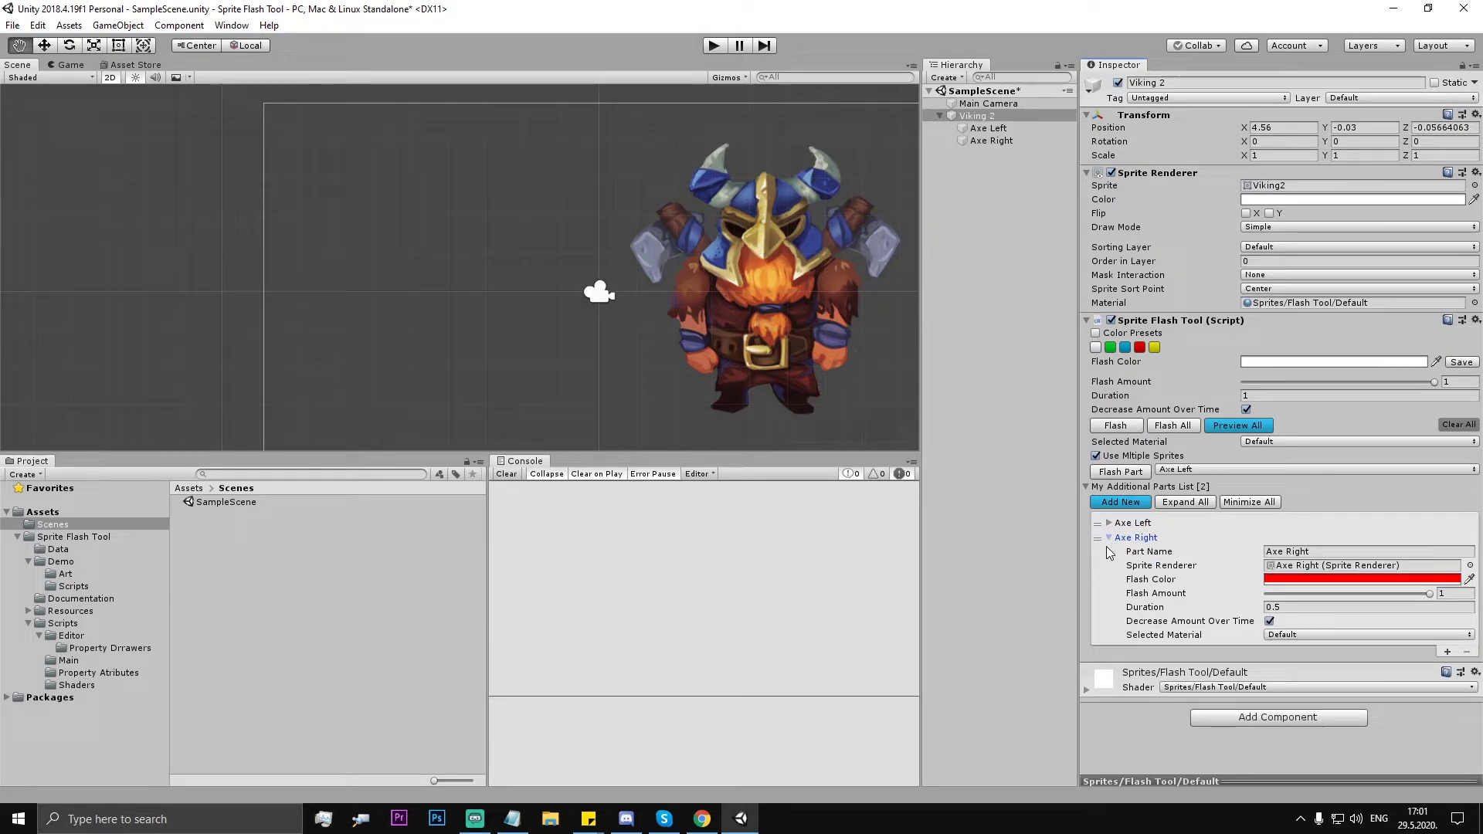
pyautogui.click(1293, 609)
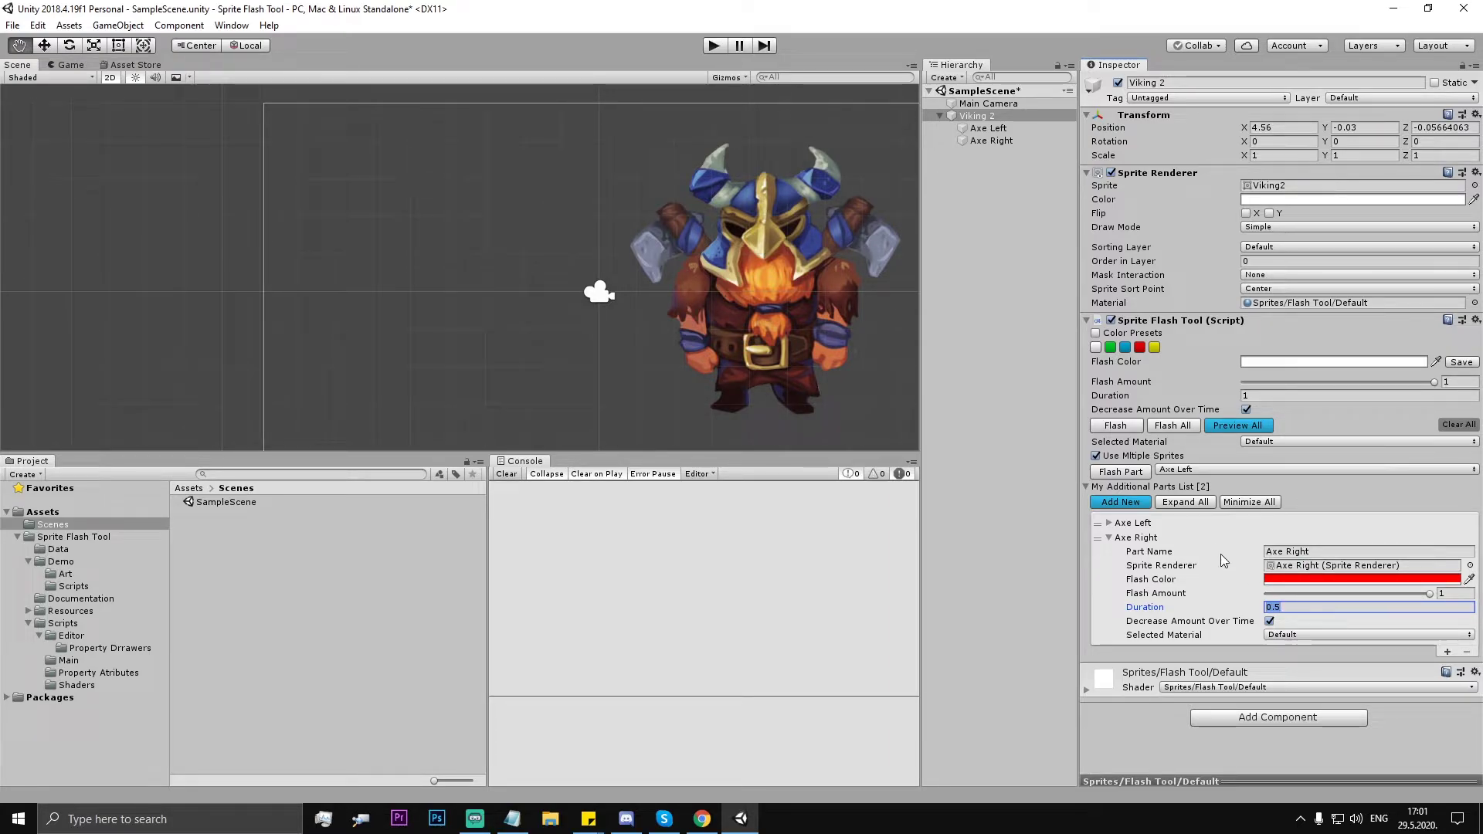
pyautogui.click(1110, 523)
pyautogui.click(1266, 593)
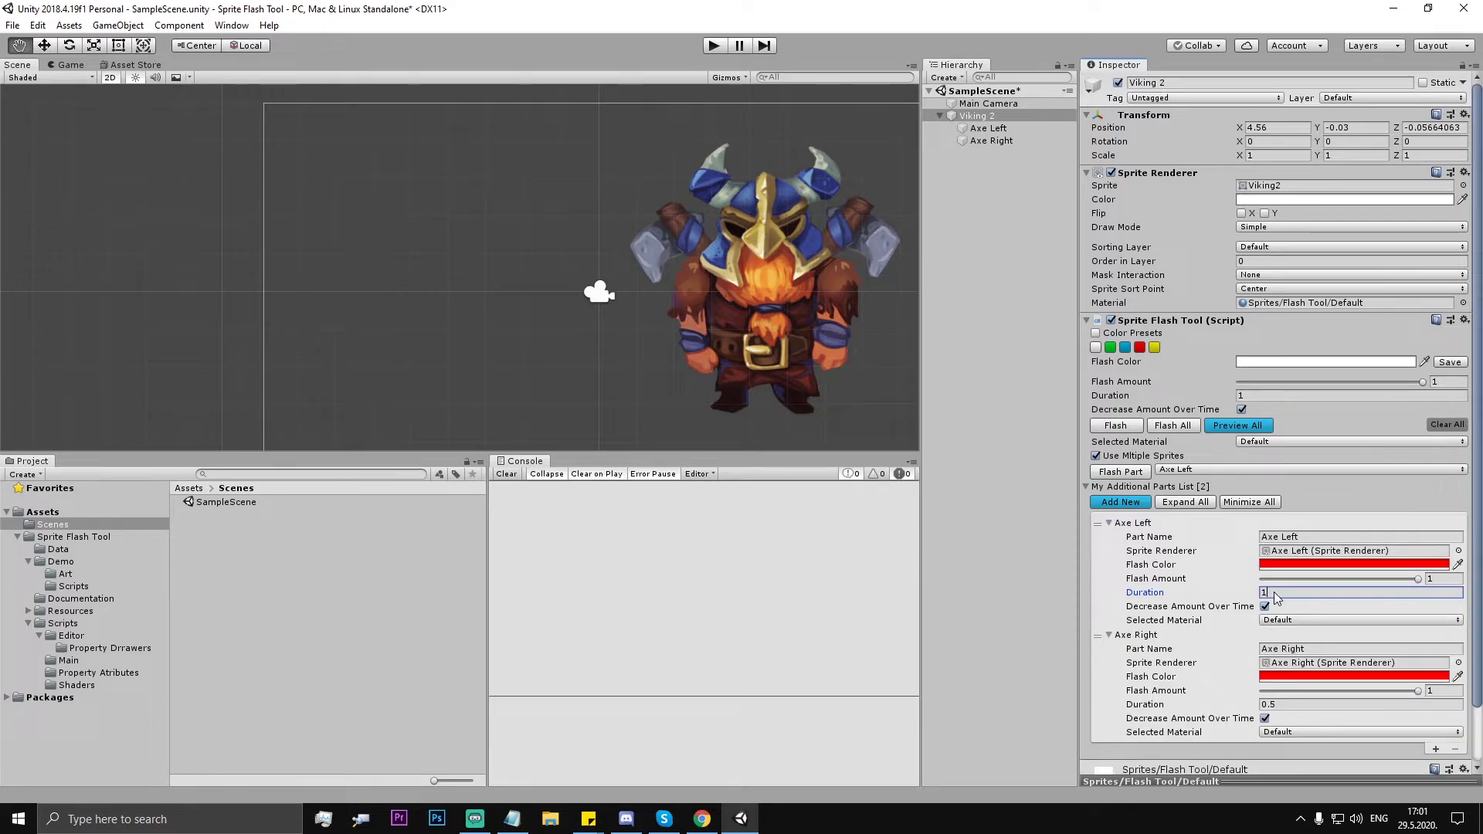
pyautogui.write('0.5')
# - Test the individual part flash on Axe Left several times with a closer view of the Viking
pyautogui.scroll(5, 627, 308)
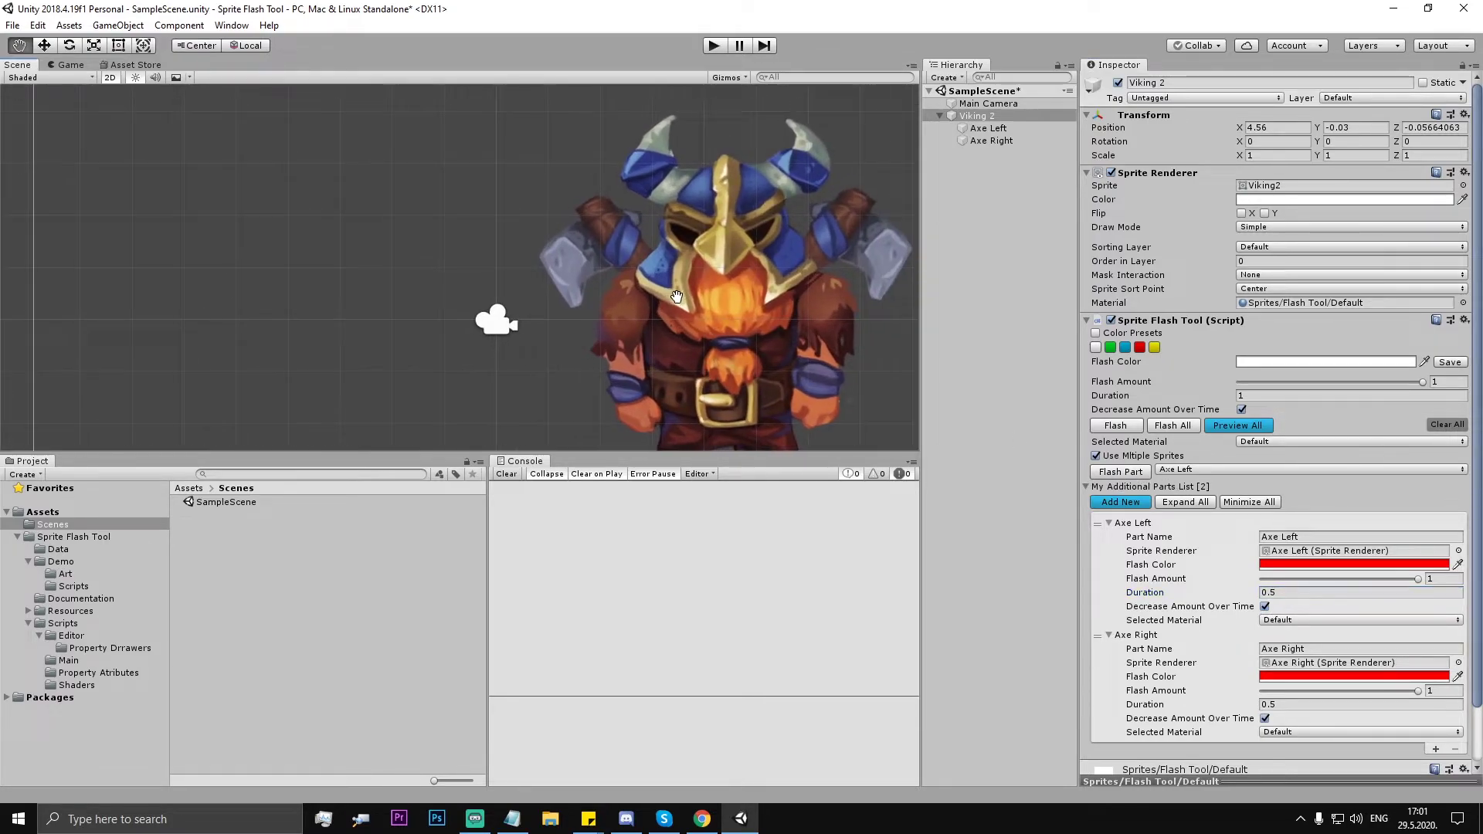
pyautogui.click(1116, 473)
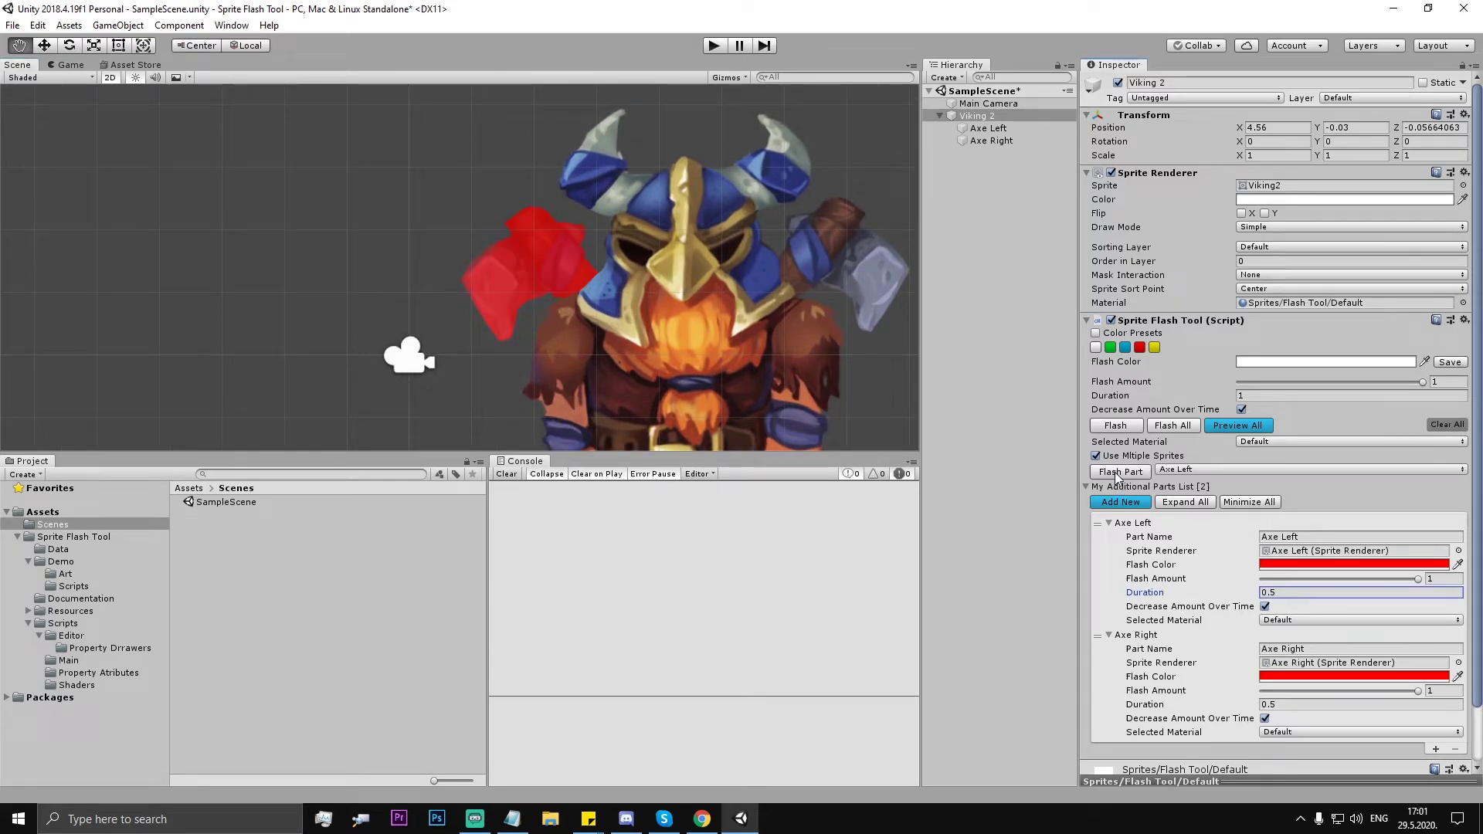
pyautogui.click(1116, 473)
pyautogui.click(1116, 473)
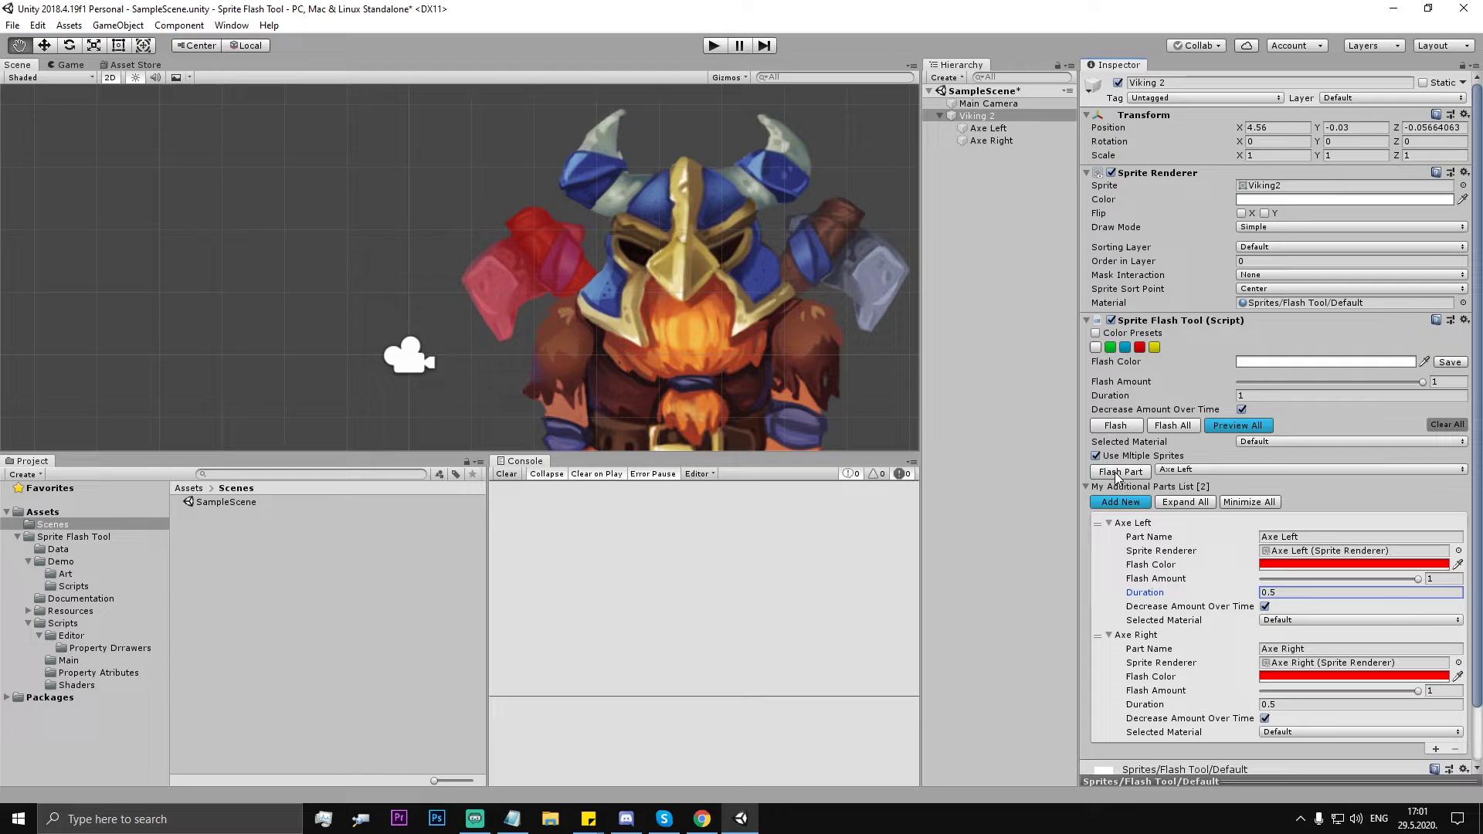
# - Set the Axe Left part's flash color to bright green and test its individual part flash
pyautogui.click(1116, 473)
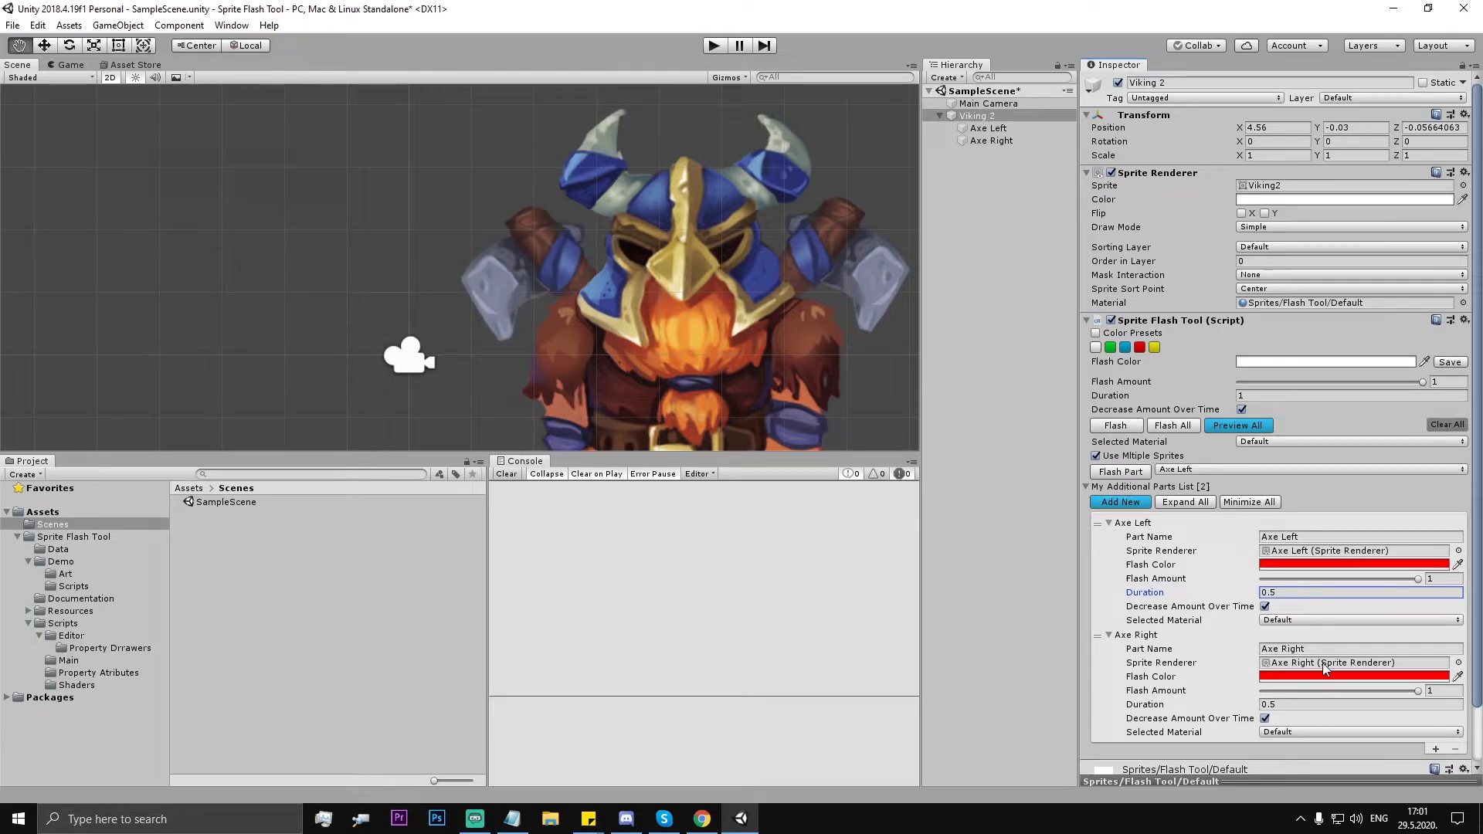
pyautogui.click(1315, 564)
pyautogui.moveTo(833, 369); pyautogui.dragTo(775, 372)
pyautogui.click(905, 301)
pyautogui.click(1120, 472)
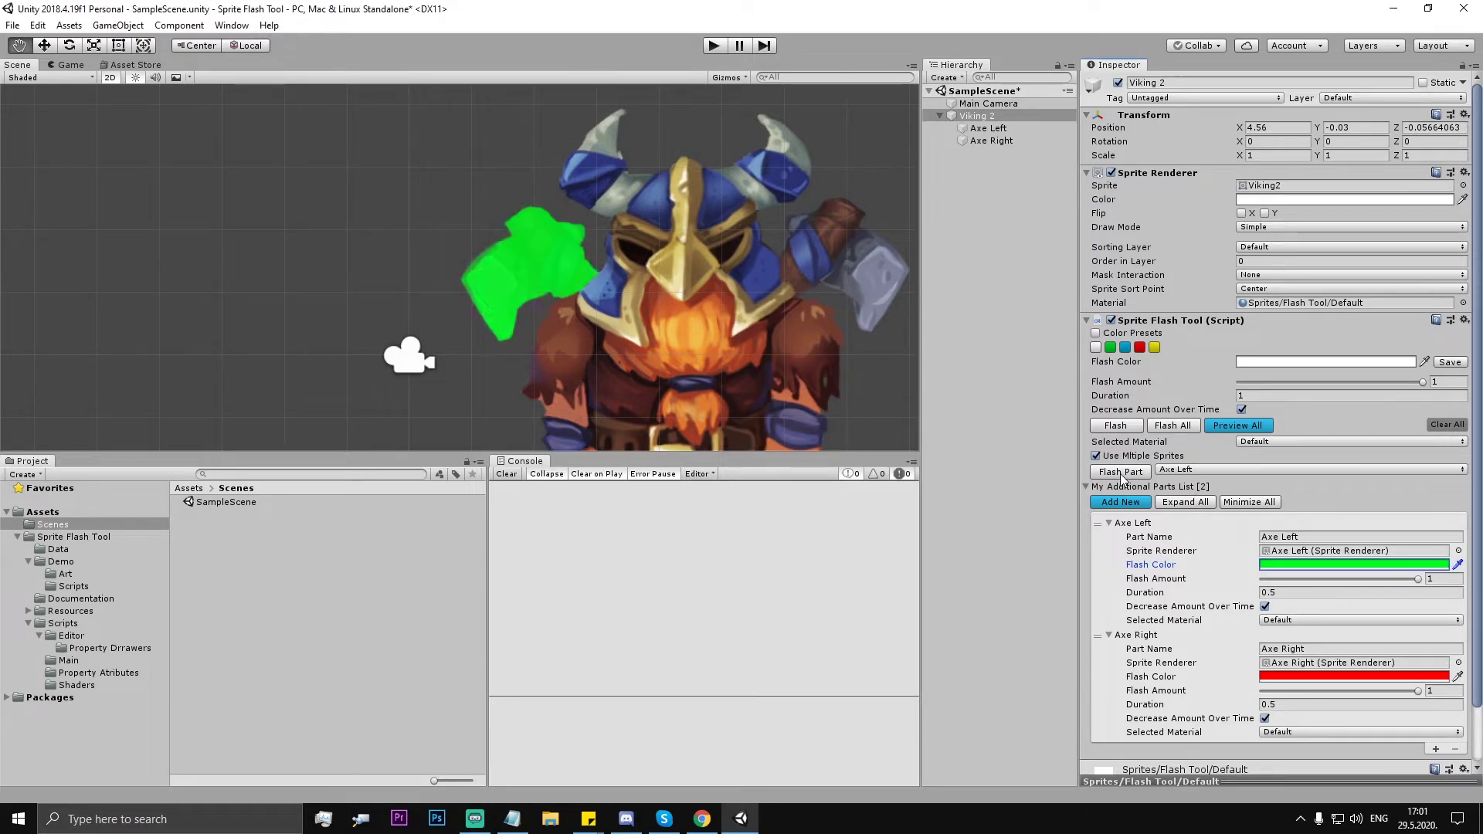
pyautogui.click(1120, 472)
pyautogui.scroll(-3, 676, 294)
pyautogui.scroll(-2, 676, 293)
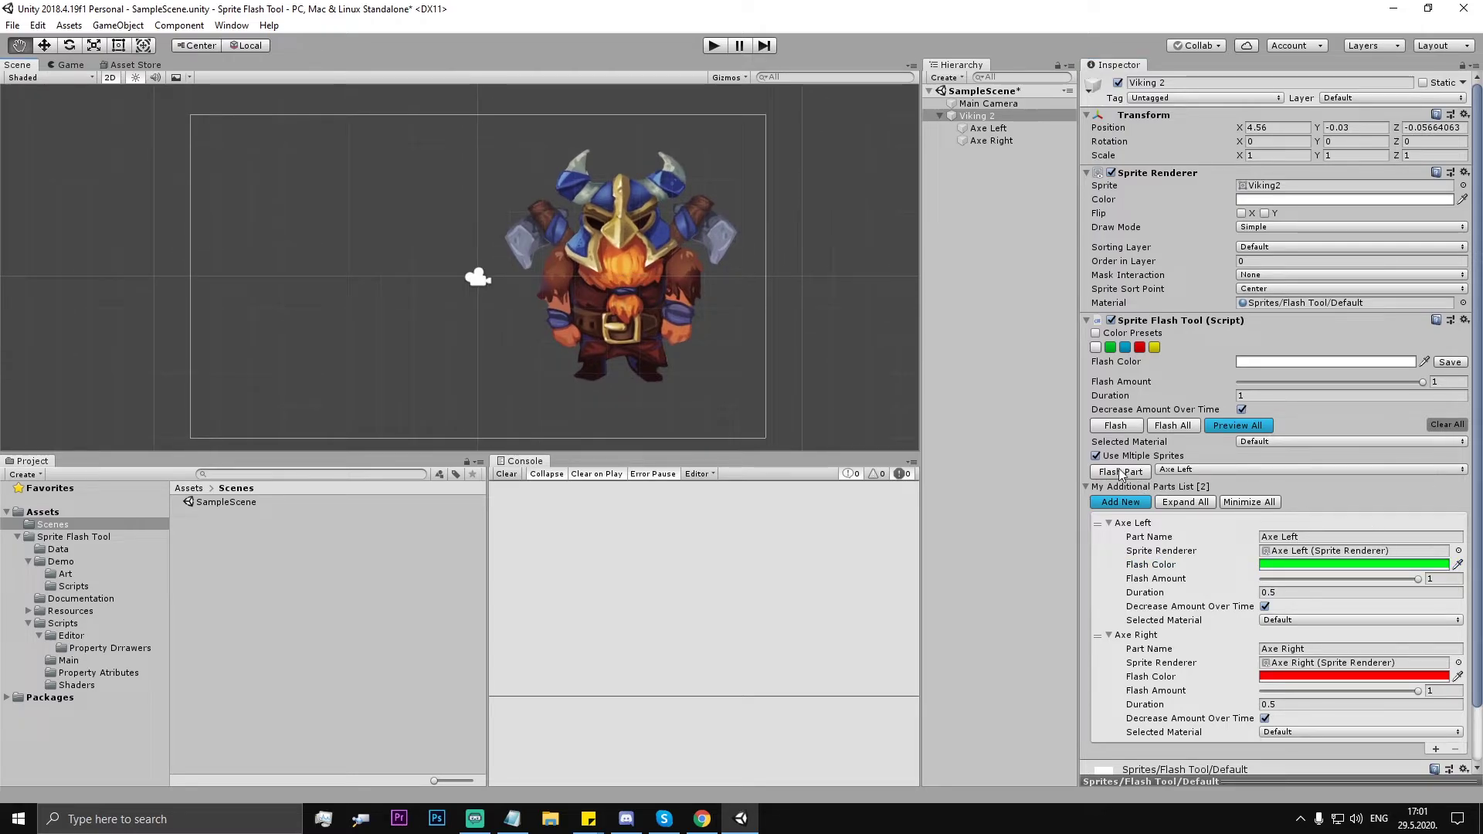
# - Preview the flash colors of the Viking and both axes together, and exit the preview
pyautogui.click(1240, 426)
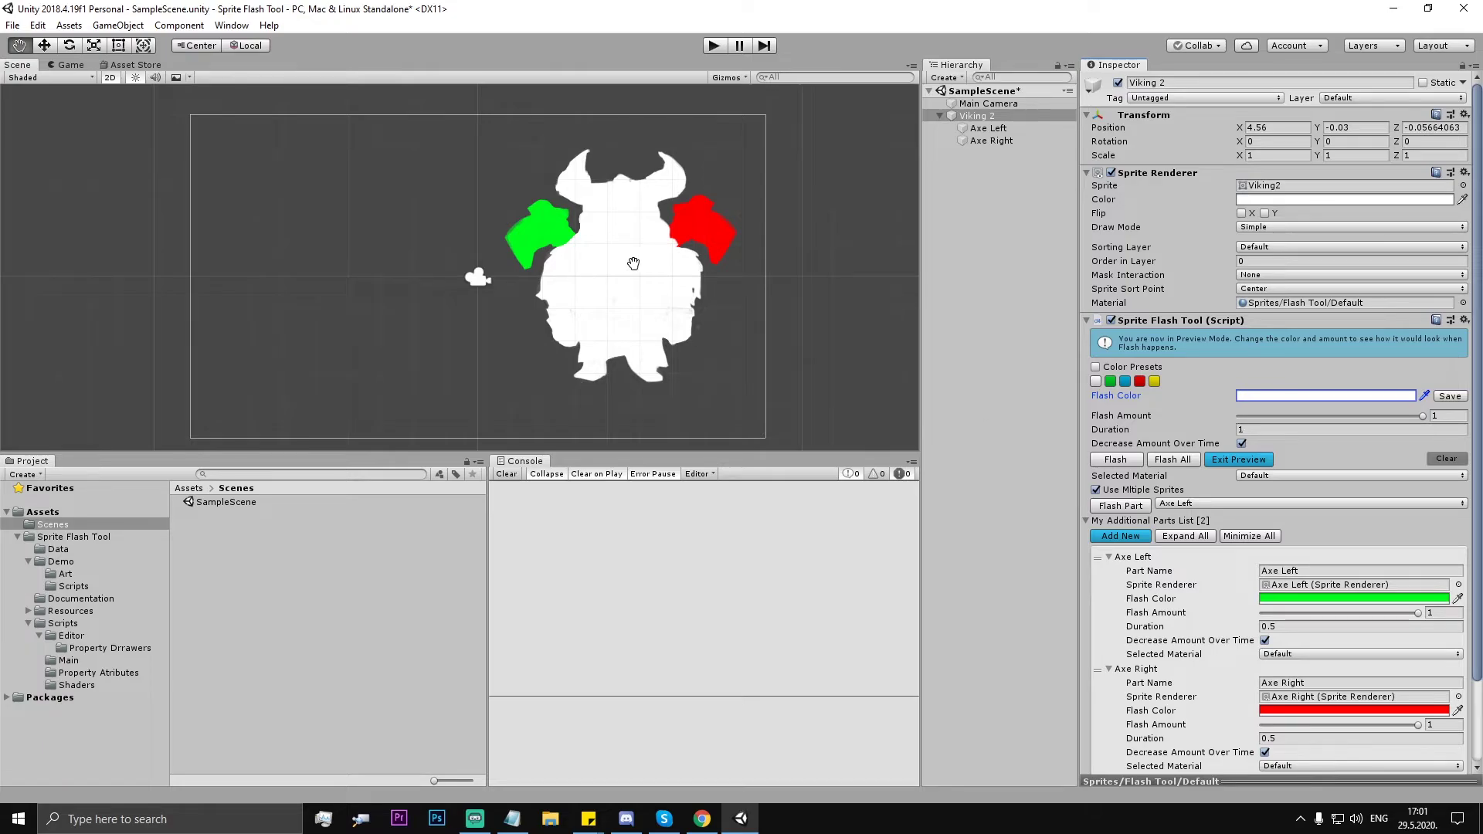
pyautogui.scroll(4, 610, 274)
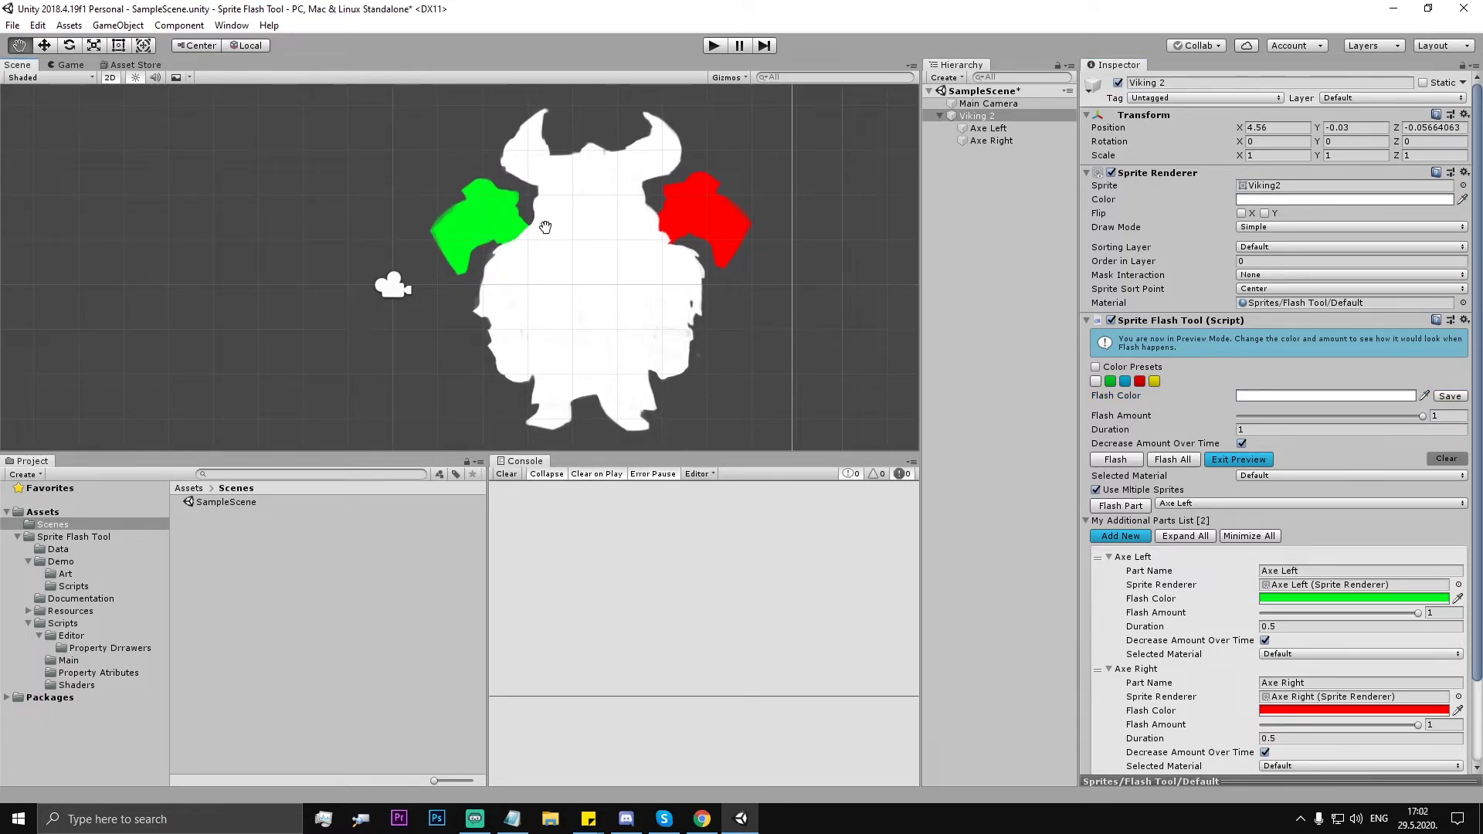
pyautogui.click(1232, 461)
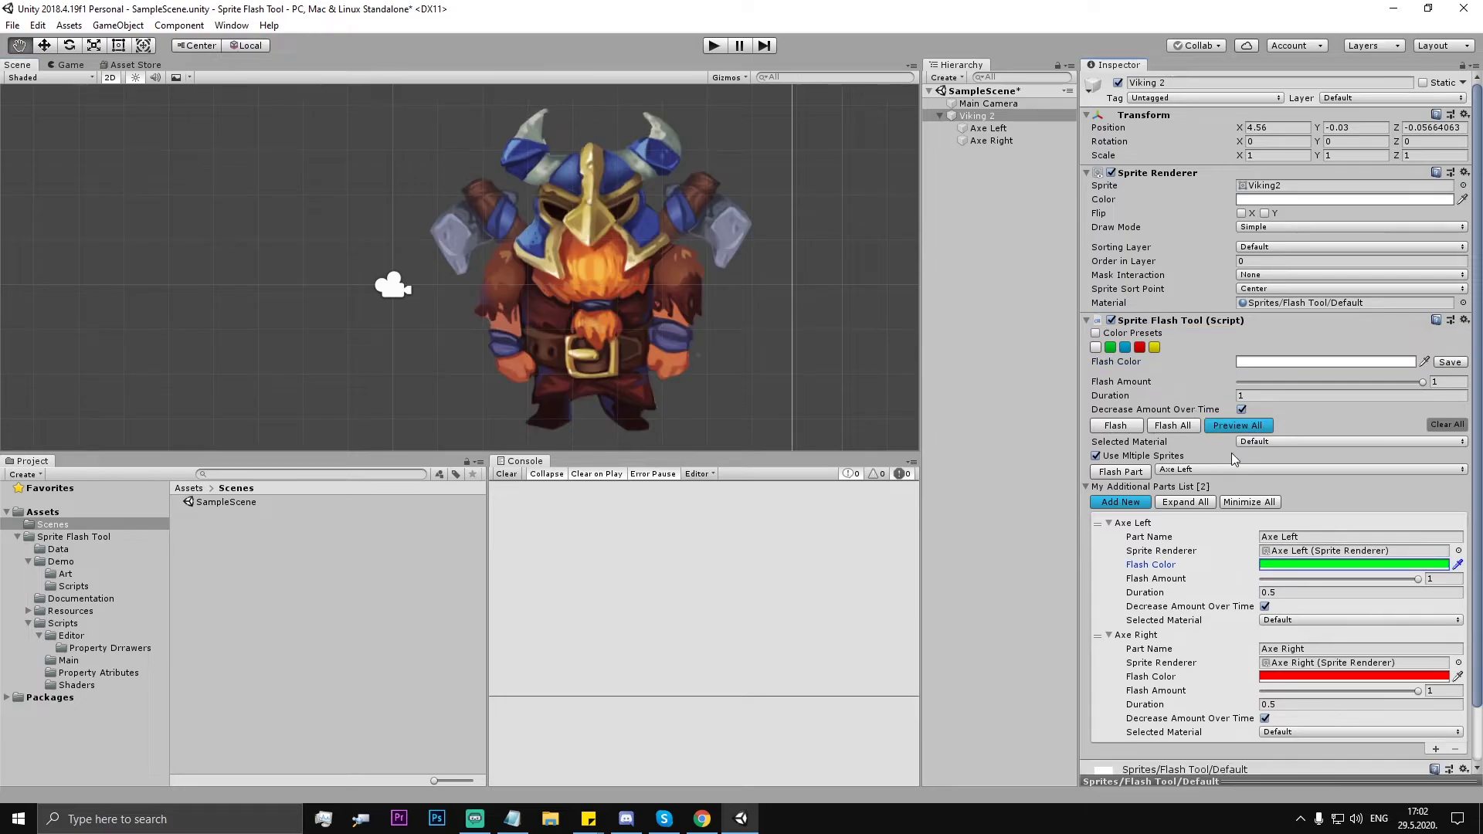
# - Test the part flash on Axe Left, and flash all of the Viking's sprites together several times
pyautogui.click(1127, 472)
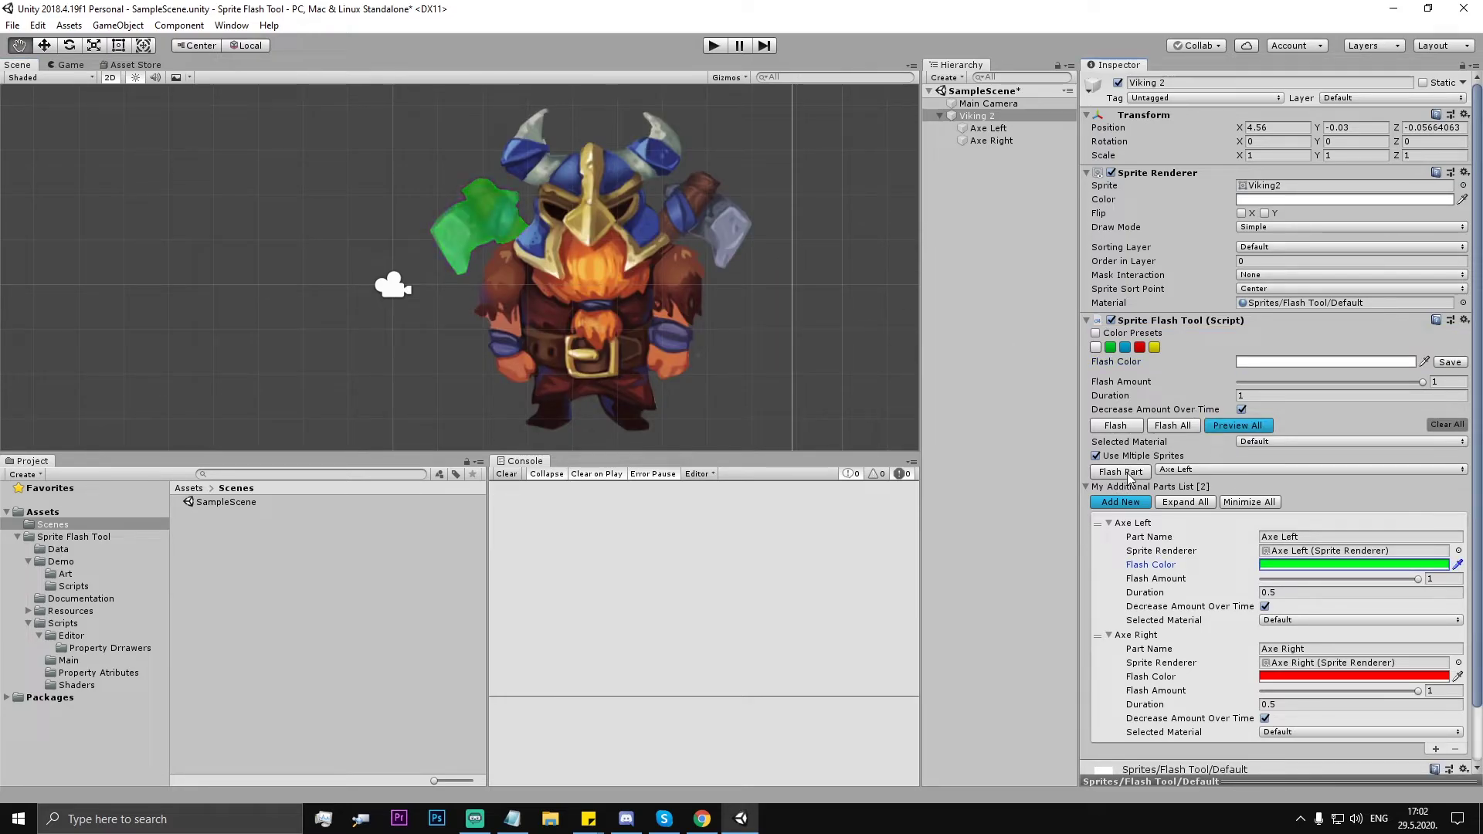
pyautogui.click(1179, 426)
pyautogui.click(1179, 426)
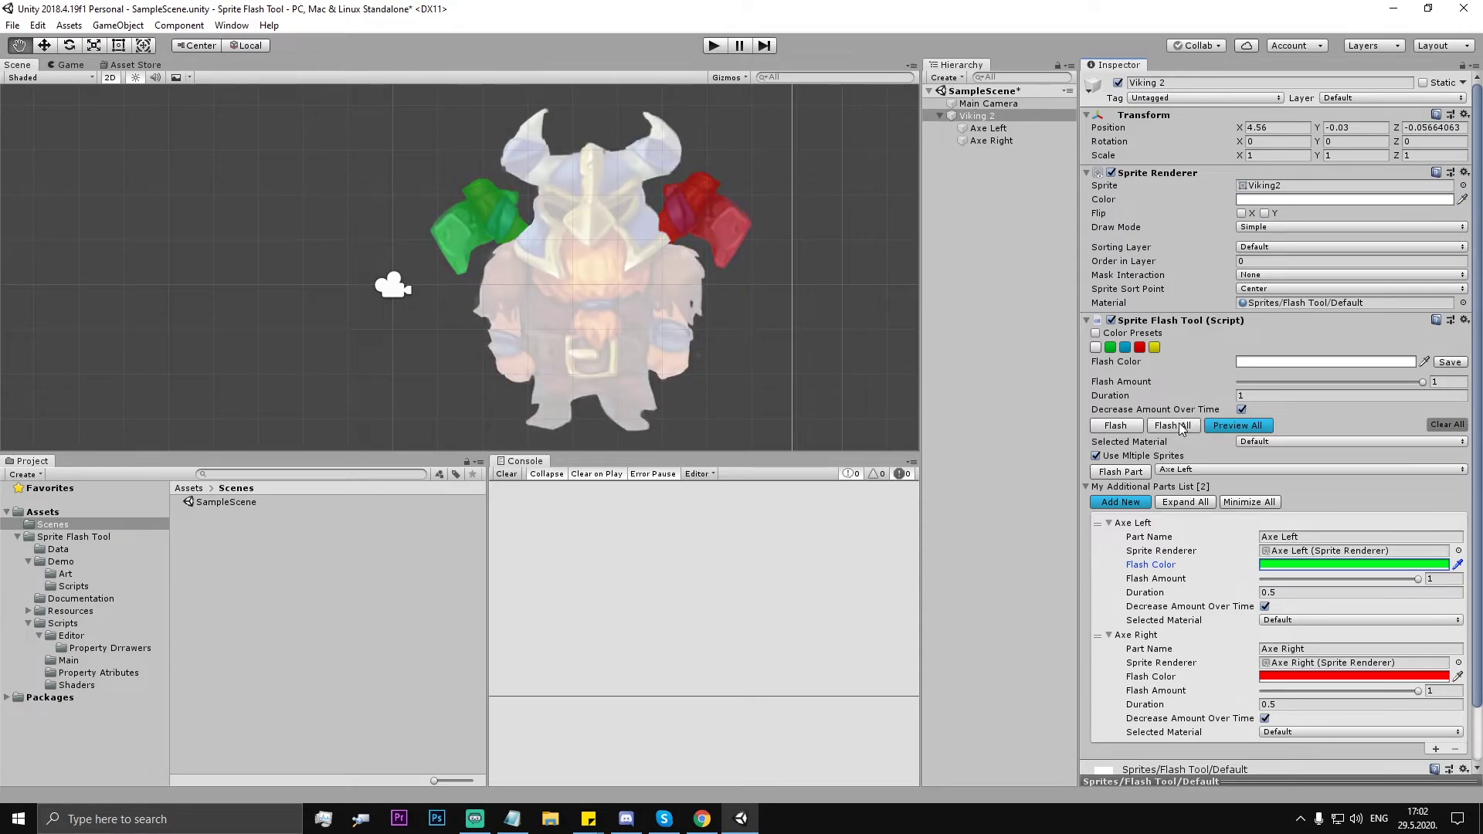
pyautogui.click(1179, 427)
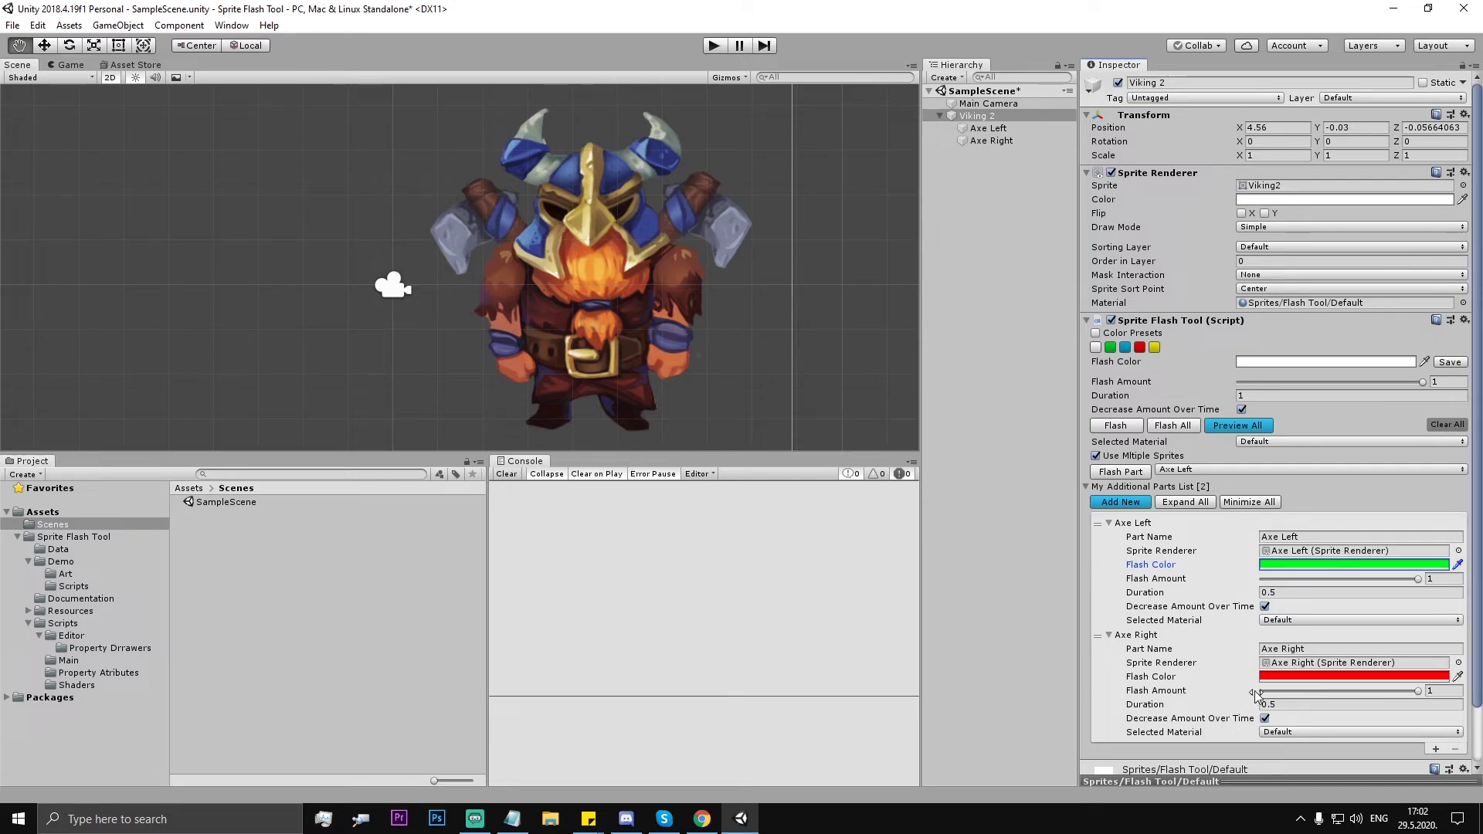
# - Turn off Decrease Amount Over Time for Axe Left and test the main sprite flash and the flash of all parts
pyautogui.click(1265, 607)
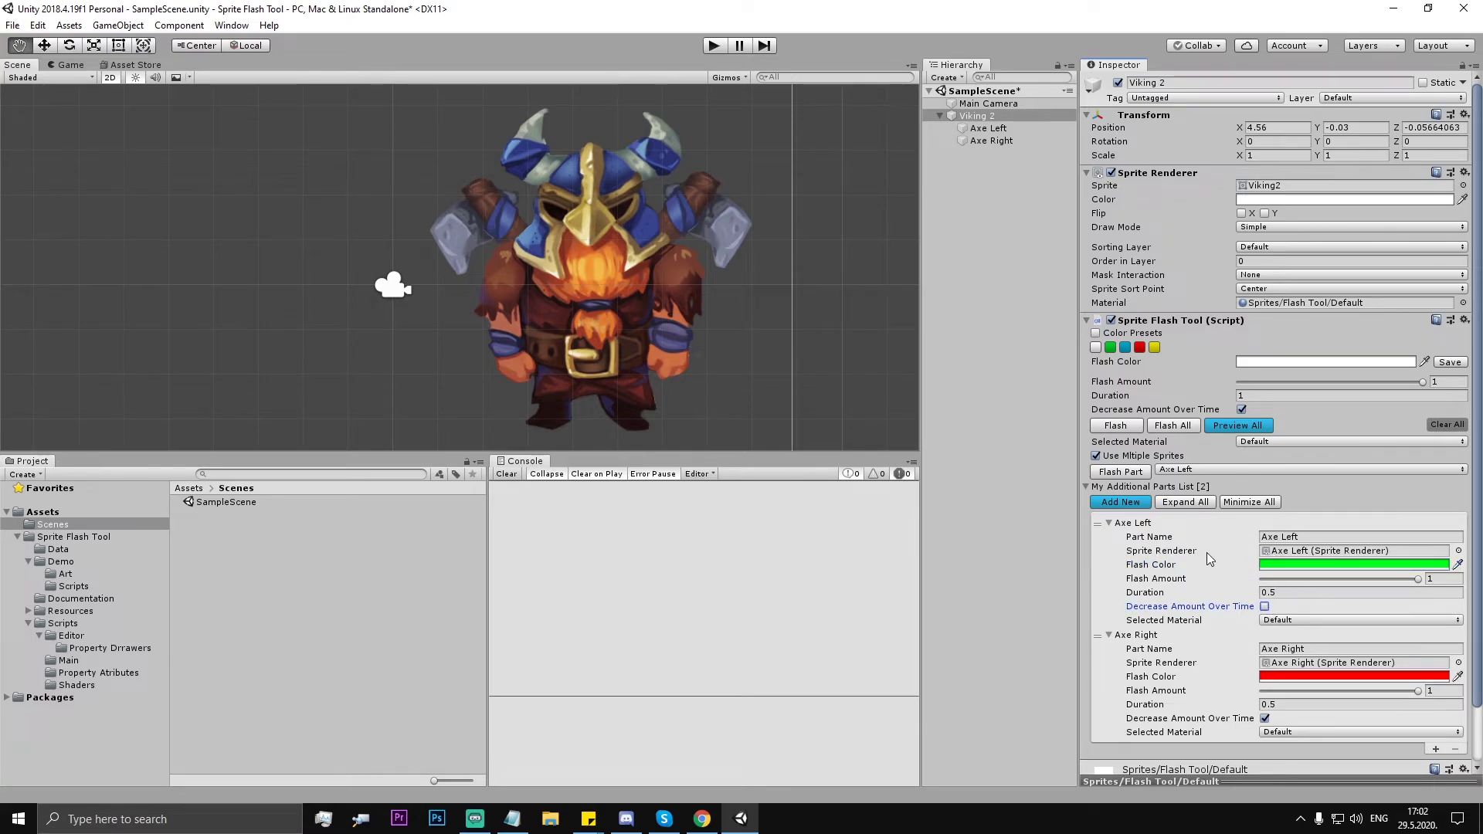
pyautogui.click(1121, 427)
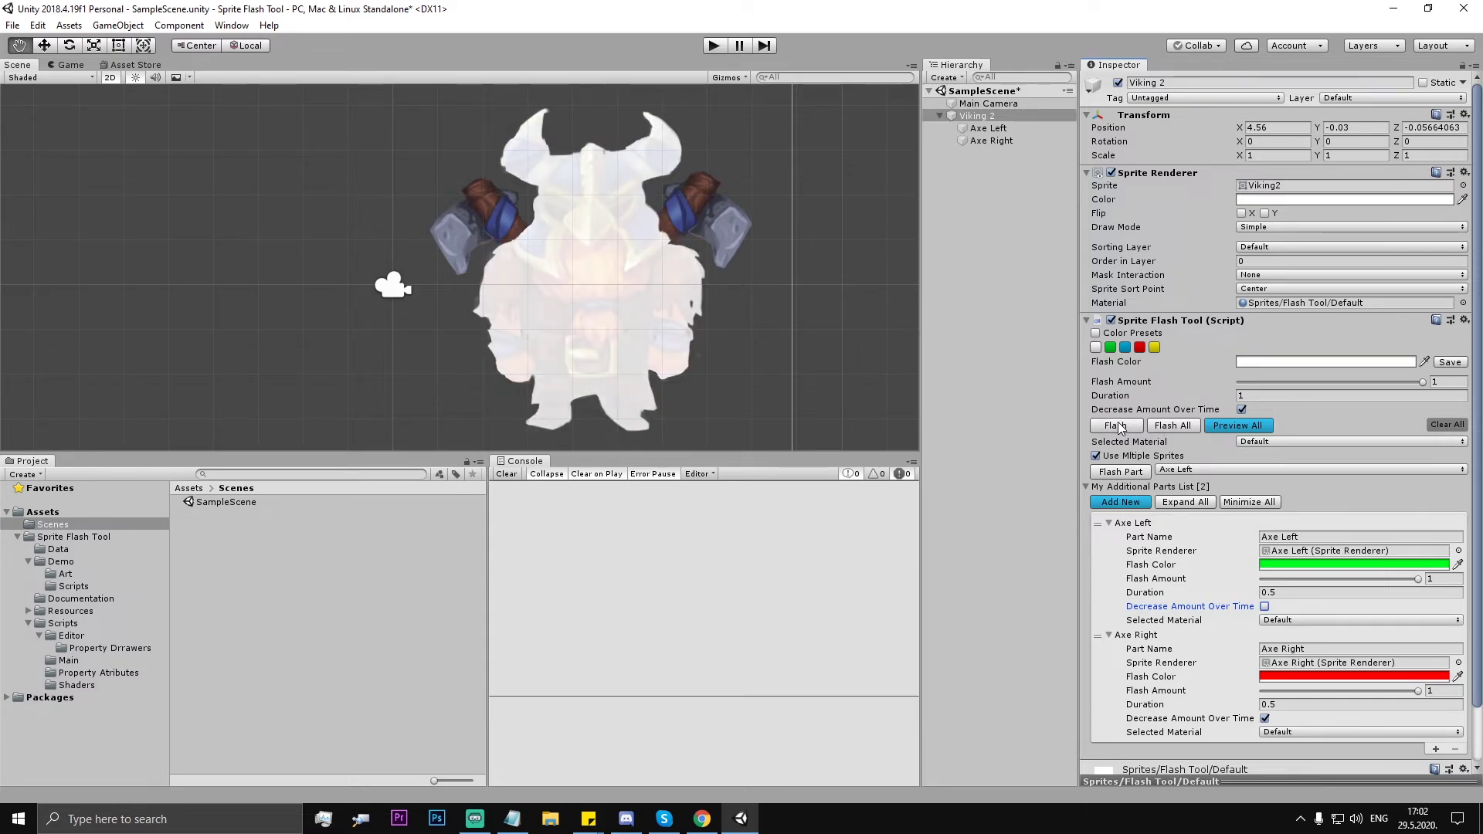
pyautogui.click(1182, 427)
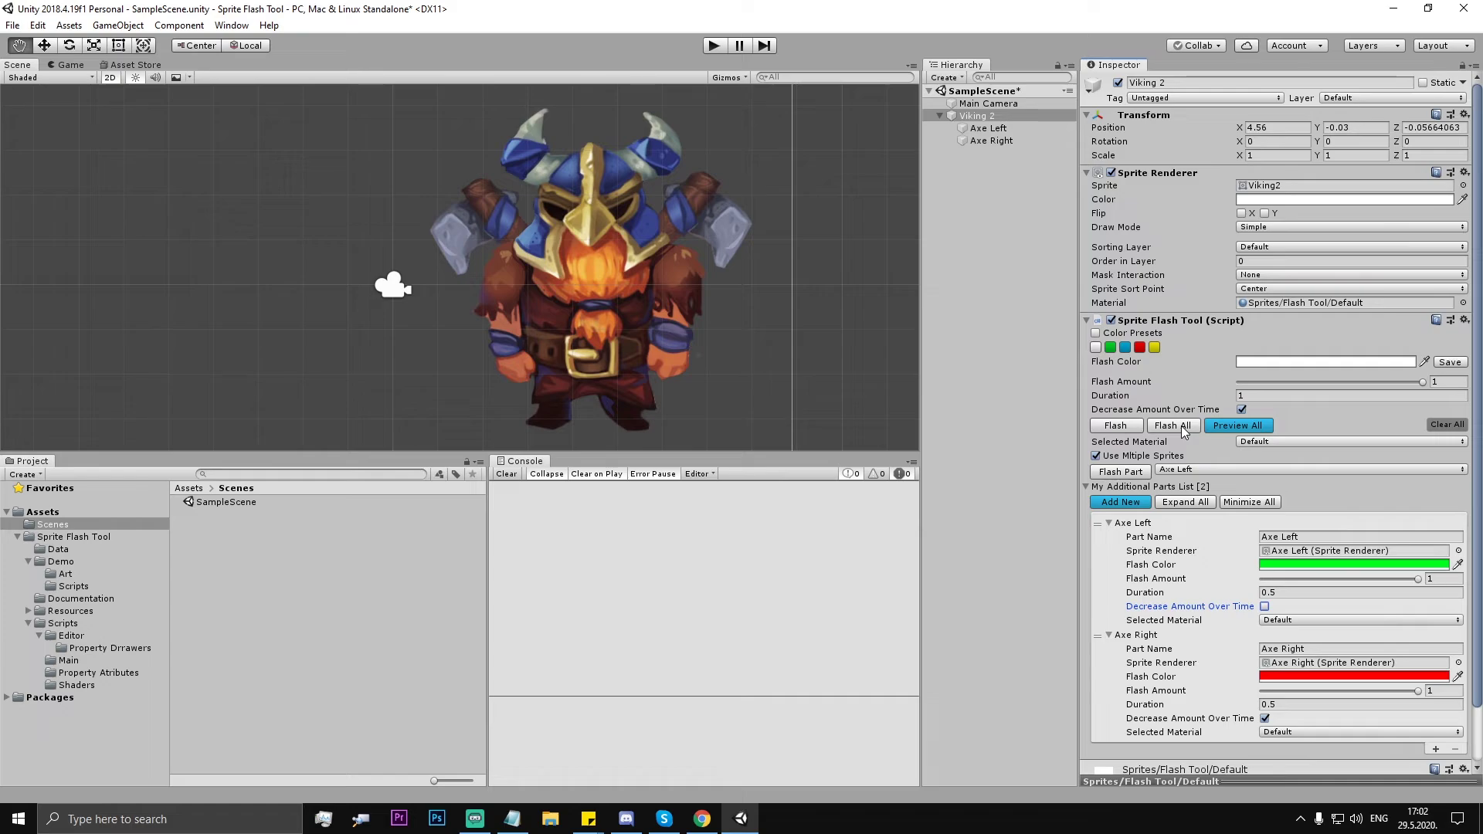
# - Set the flash duration of both Axe Left and Axe Right to 1 and test the flash on all parts
pyautogui.click(1291, 592)
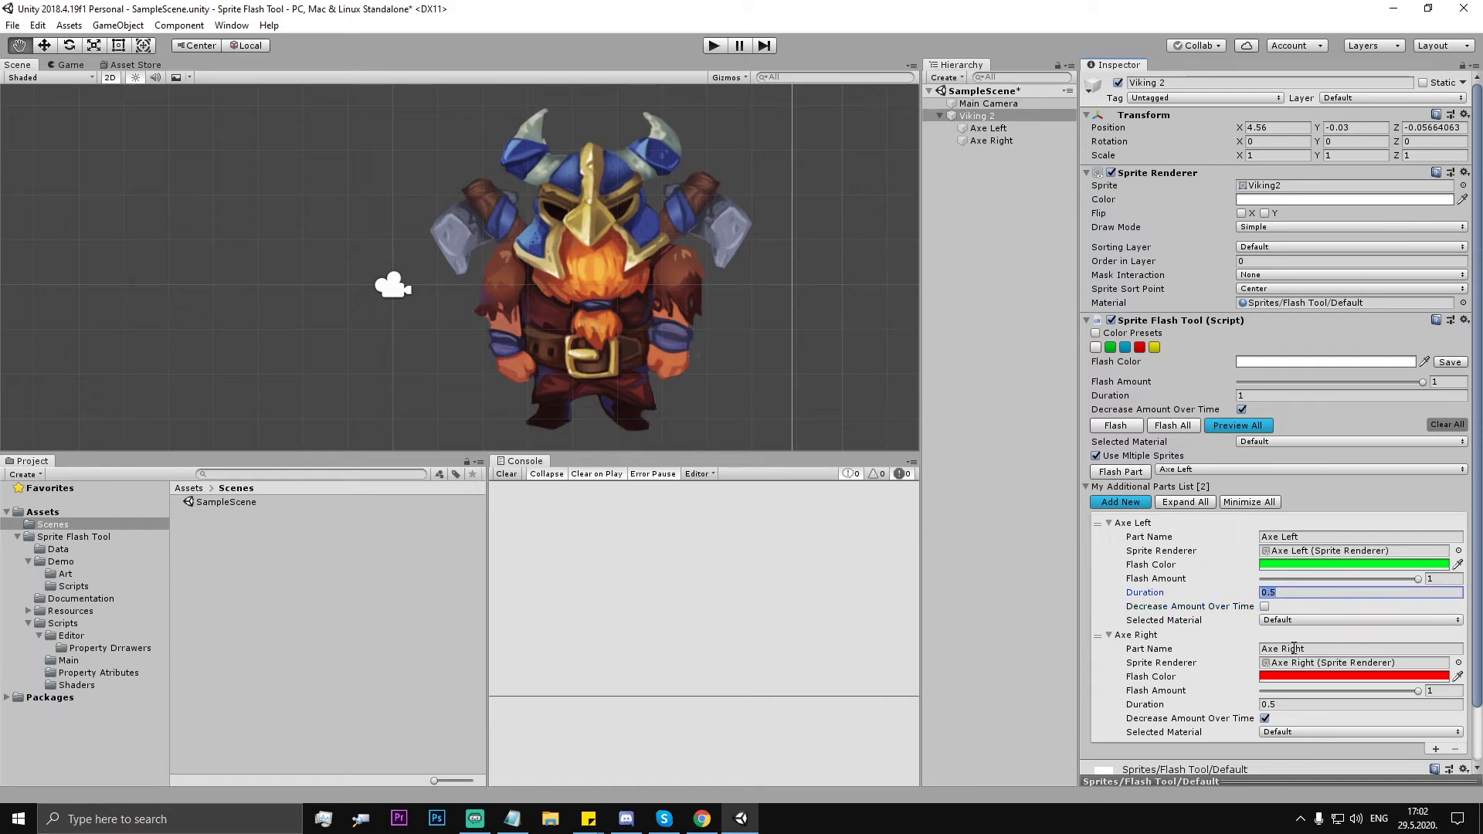
pyautogui.click(1287, 704)
pyautogui.write('1')
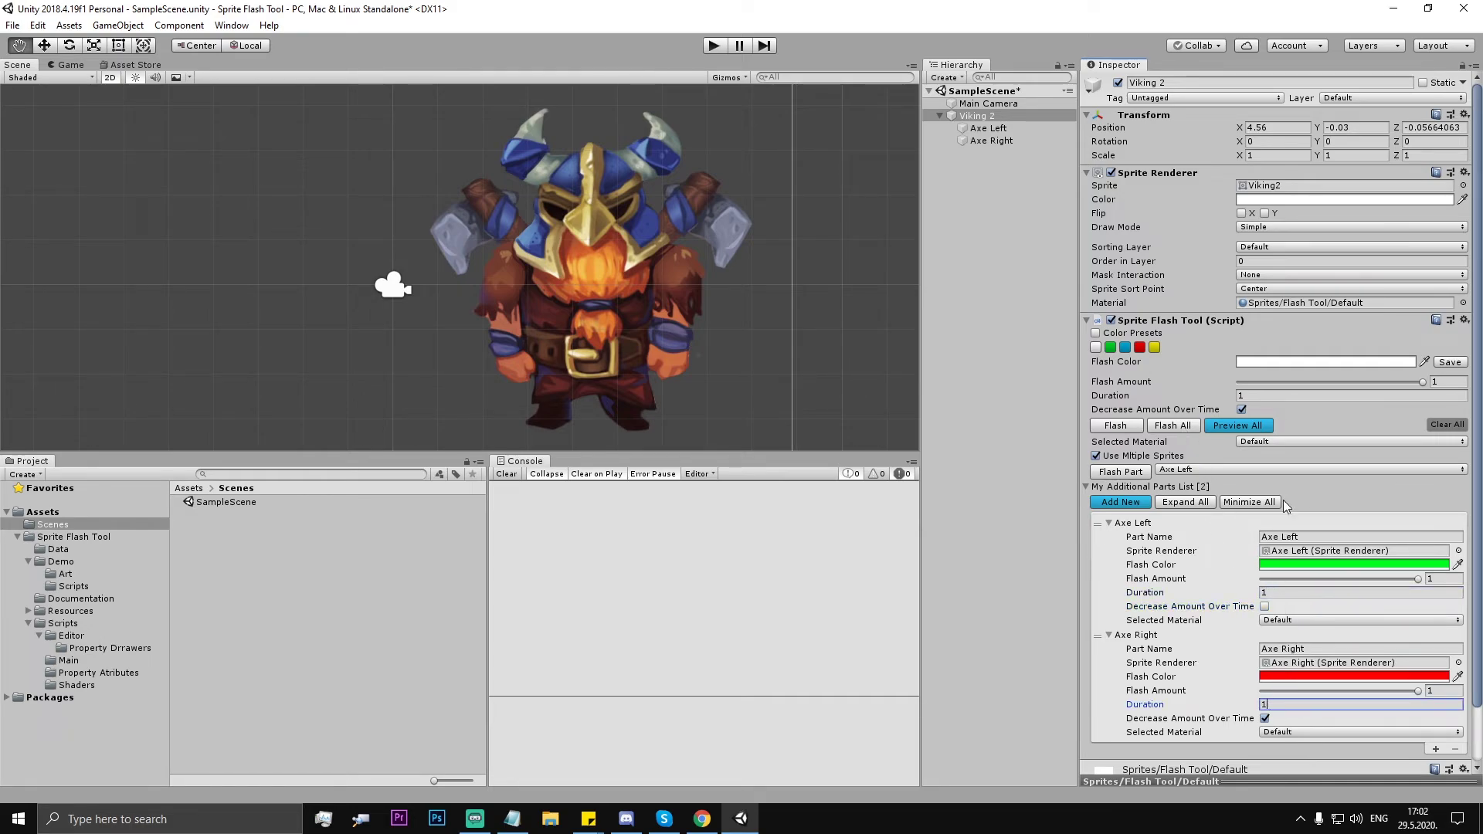
pyautogui.click(1173, 426)
pyautogui.moveTo(614, 334); pyautogui.dragTo(599, 324)
pyautogui.scroll(-3, 600, 324)
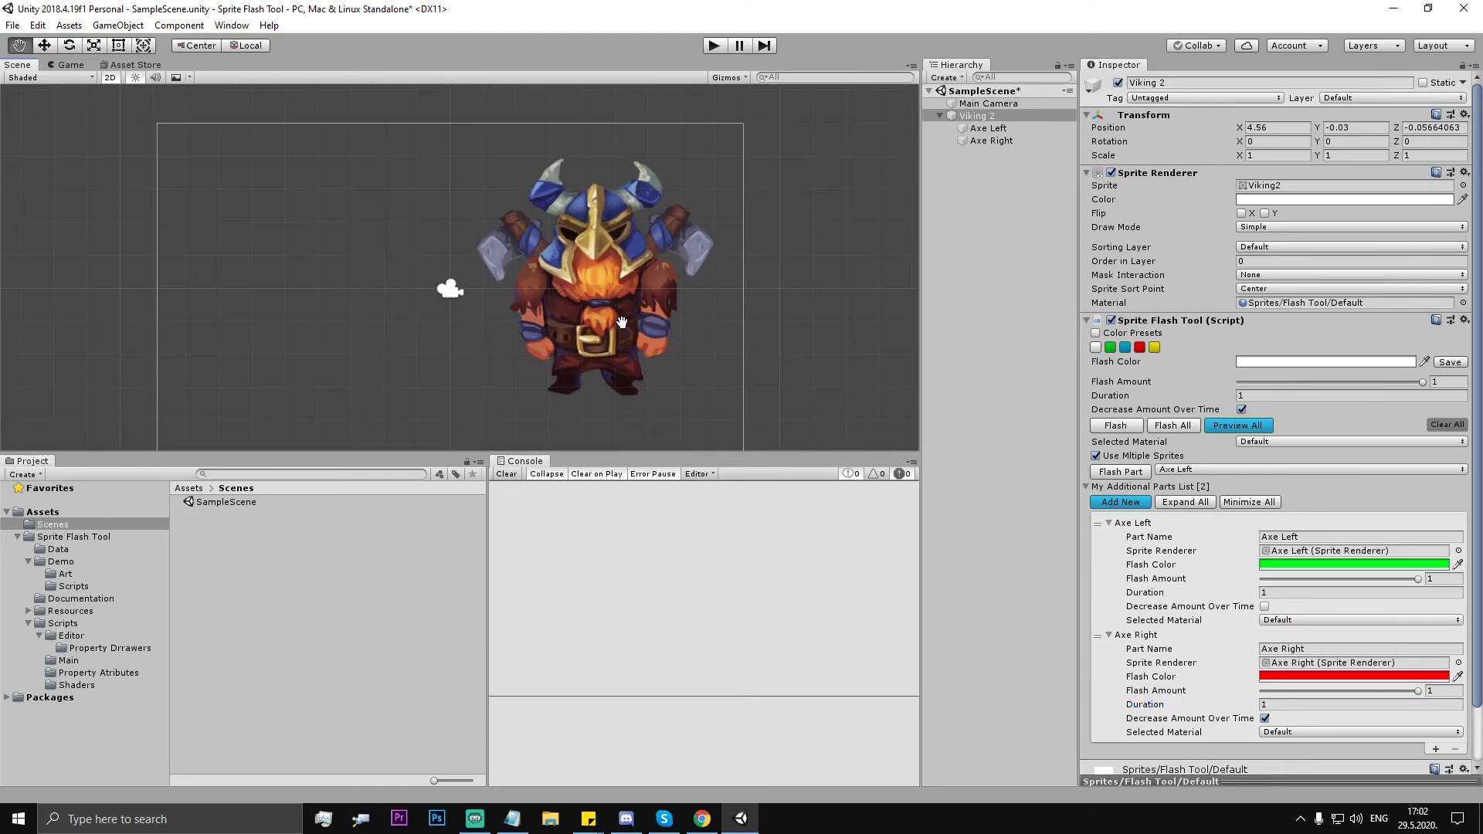
pyautogui.scroll(-2, 1234, 522)
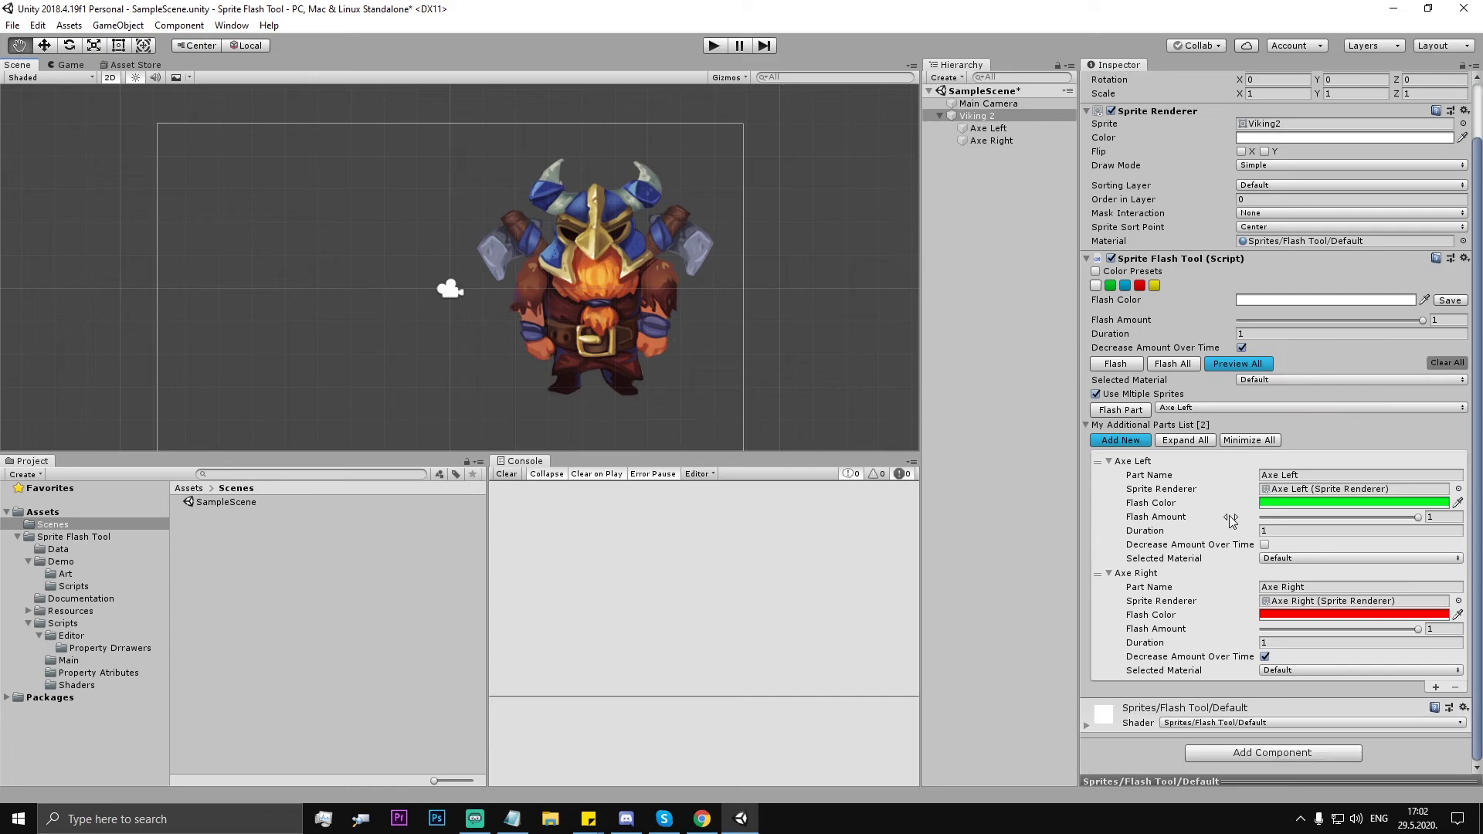